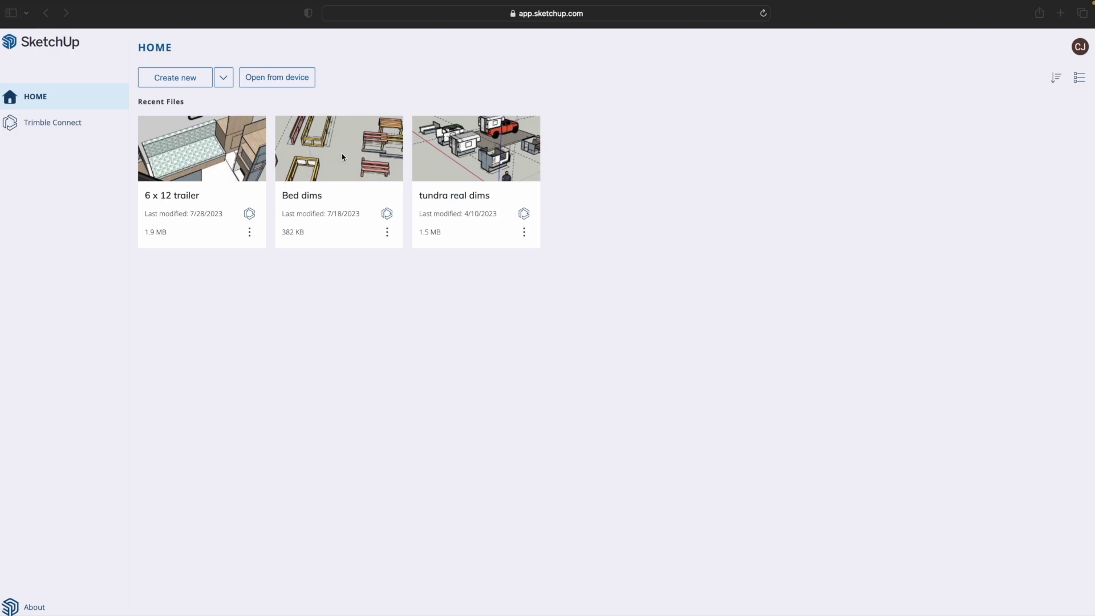
Step: Open the recent file 6 x 12 trailer, zoom out to show both trailer layouts and dismiss the input device prompt
{"action": "left_click", "coordinate": [203, 145]}
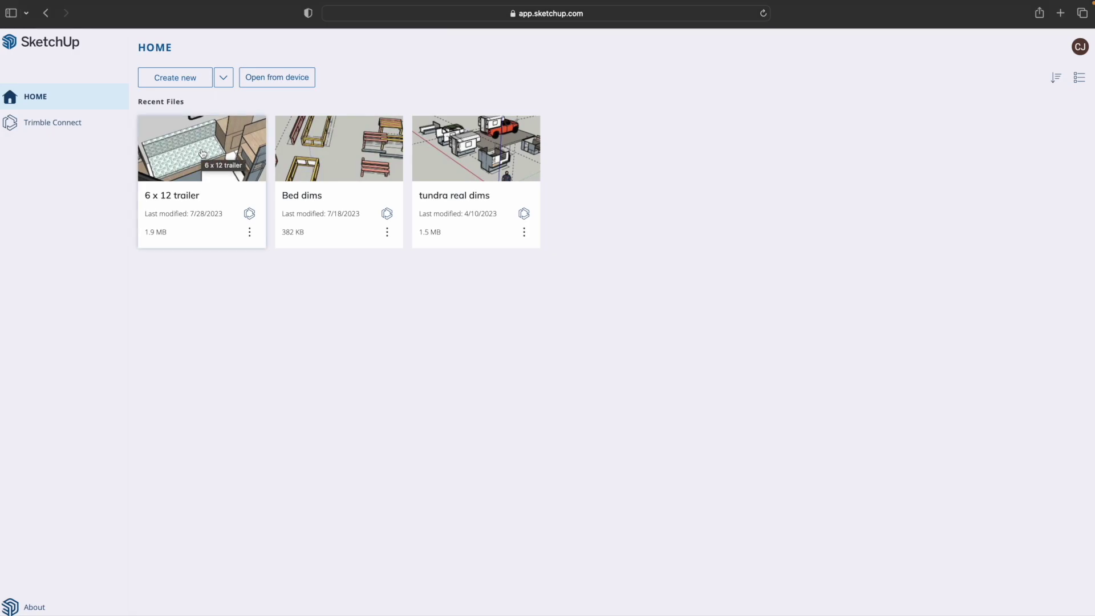
{"action": "left_click", "coordinate": [203, 153]}
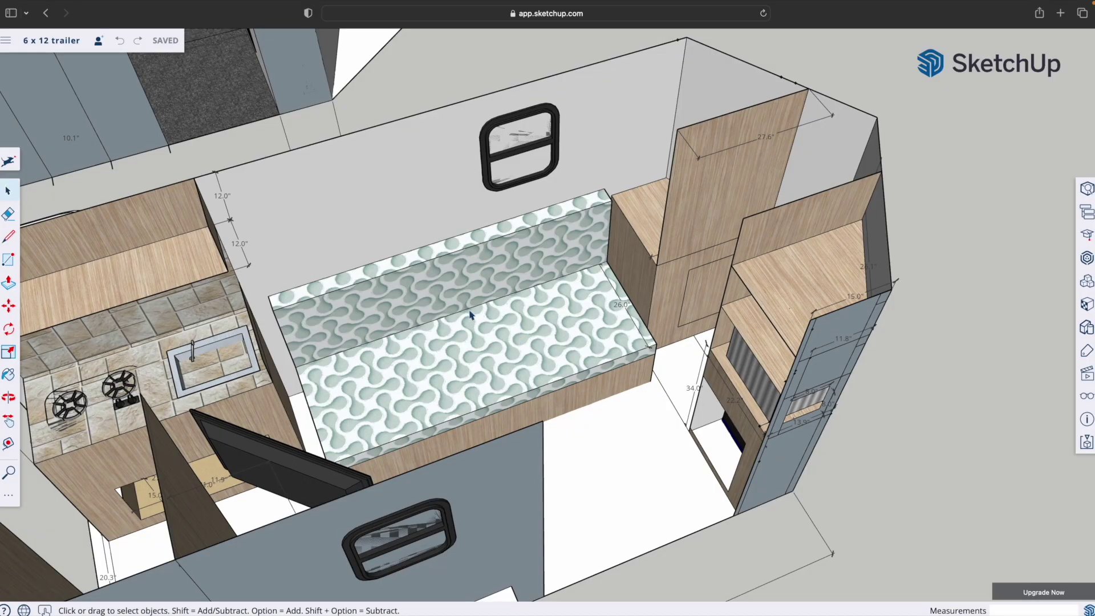
{"action": "left_click", "coordinate": [10, 473]}
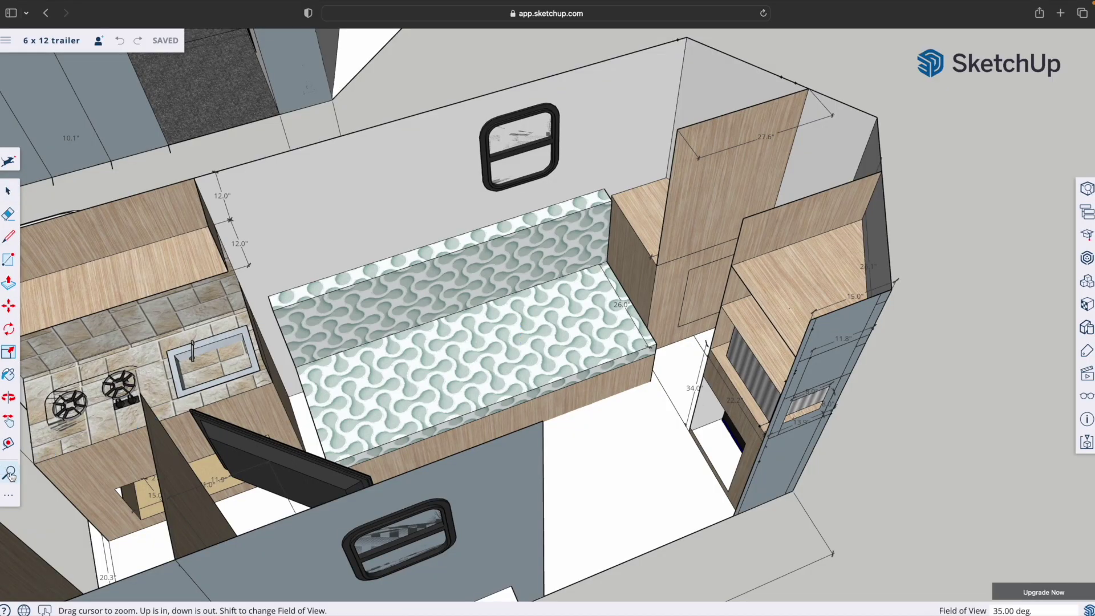
{"action": "left_click_drag", "start_coordinate": [290, 472], "coordinate": [289, 506]}
{"action": "left_click_drag", "start_coordinate": [412, 282], "coordinate": [375, 403]}
{"action": "left_click_drag", "start_coordinate": [410, 296], "coordinate": [409, 339]}
{"action": "scroll", "coordinate": [409, 339], "scroll_direction": "up", "scroll_amount": 3}
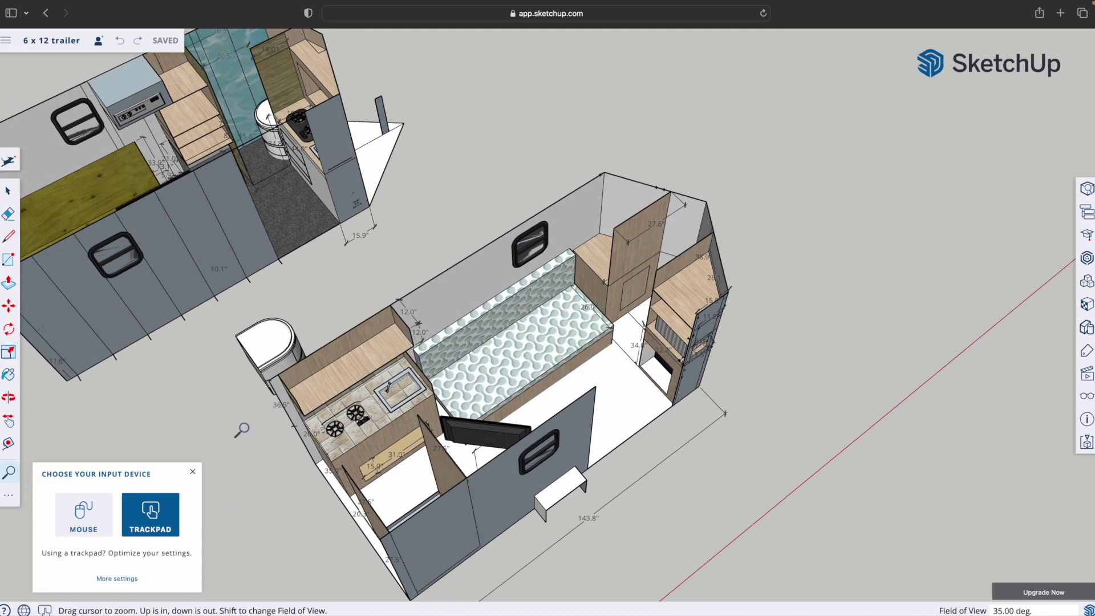
{"action": "left_click", "coordinate": [193, 471]}
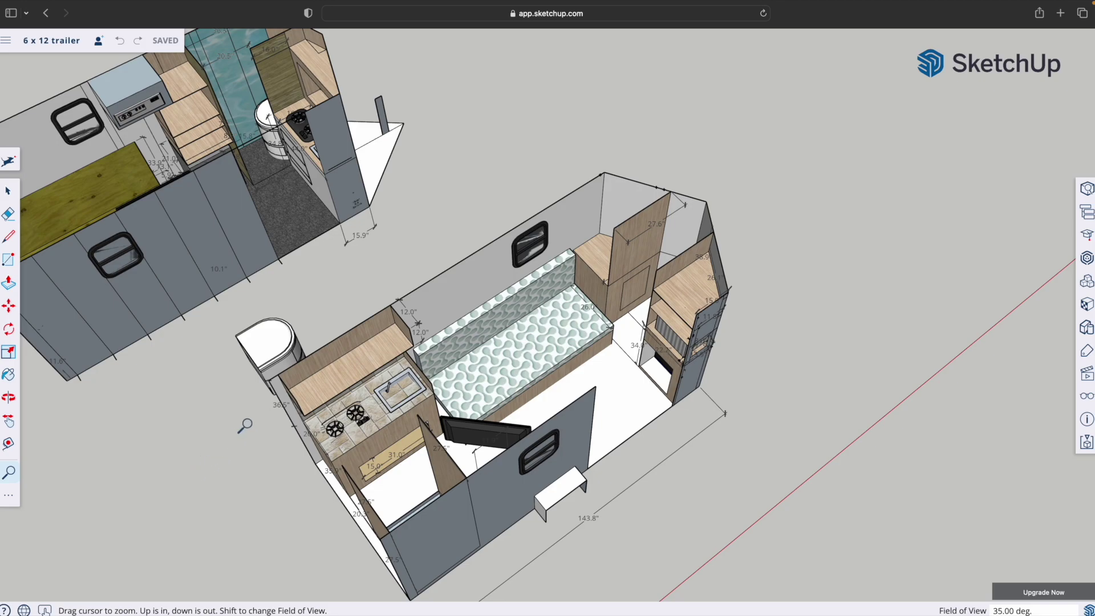
Step: Examine the overall arrangement of the trailer layout with the slatted bed from above and from its sides
{"action": "left_click", "coordinate": [9, 420]}
{"action": "left_click_drag", "start_coordinate": [157, 375], "coordinate": [330, 460]}
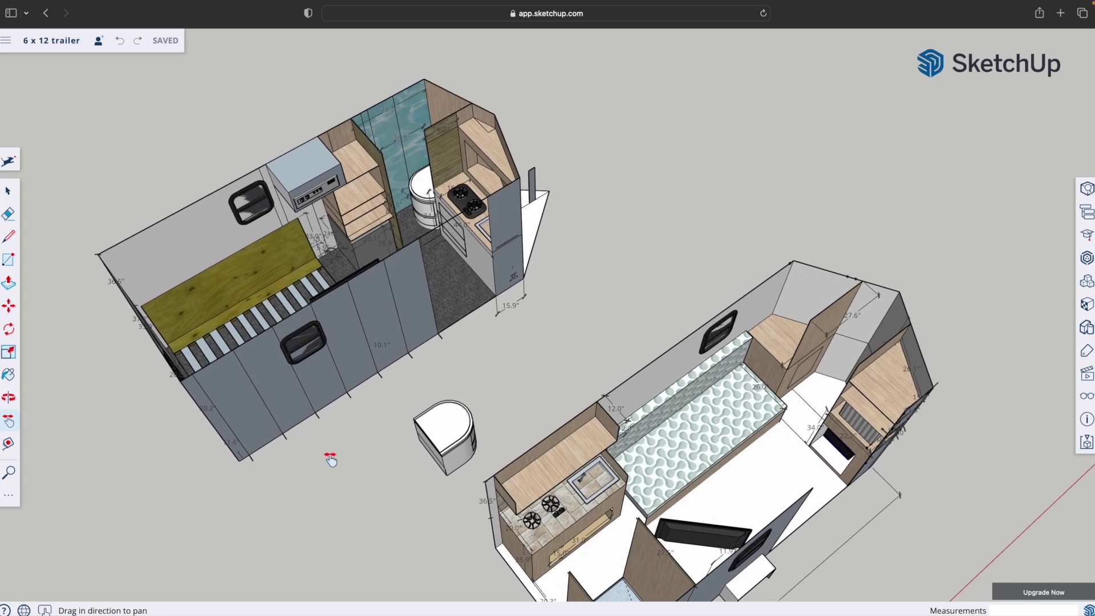
{"action": "scroll", "coordinate": [355, 447], "scroll_direction": "left", "scroll_amount": 3}
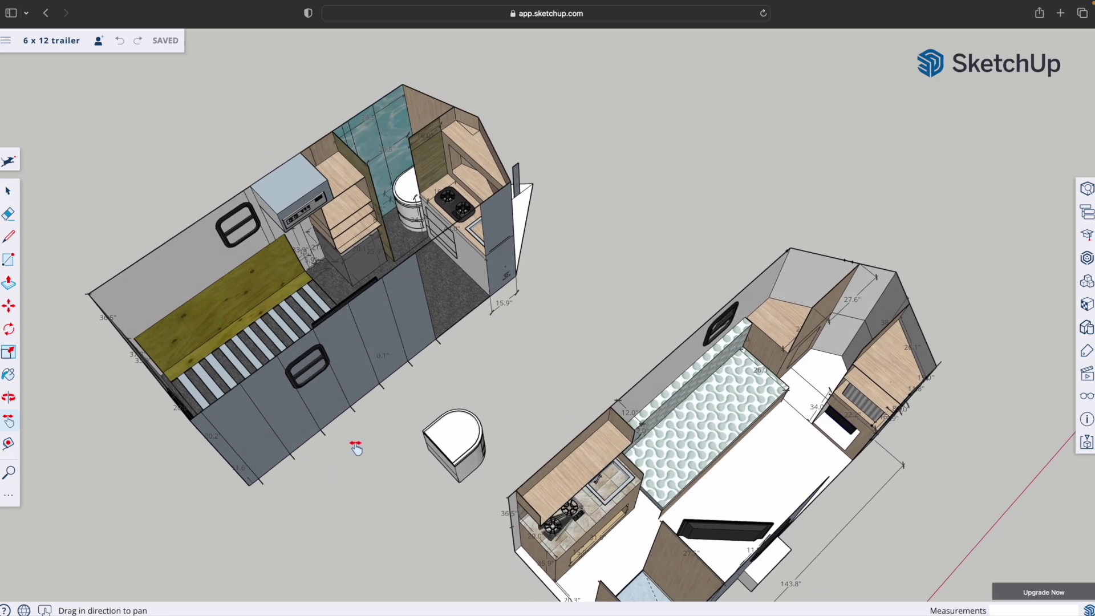
{"action": "scroll", "coordinate": [356, 447], "scroll_direction": "left", "scroll_amount": 4}
{"action": "scroll", "coordinate": [356, 447], "scroll_direction": "right", "scroll_amount": 6}
{"action": "scroll", "coordinate": [356, 448], "scroll_direction": "left", "scroll_amount": 2}
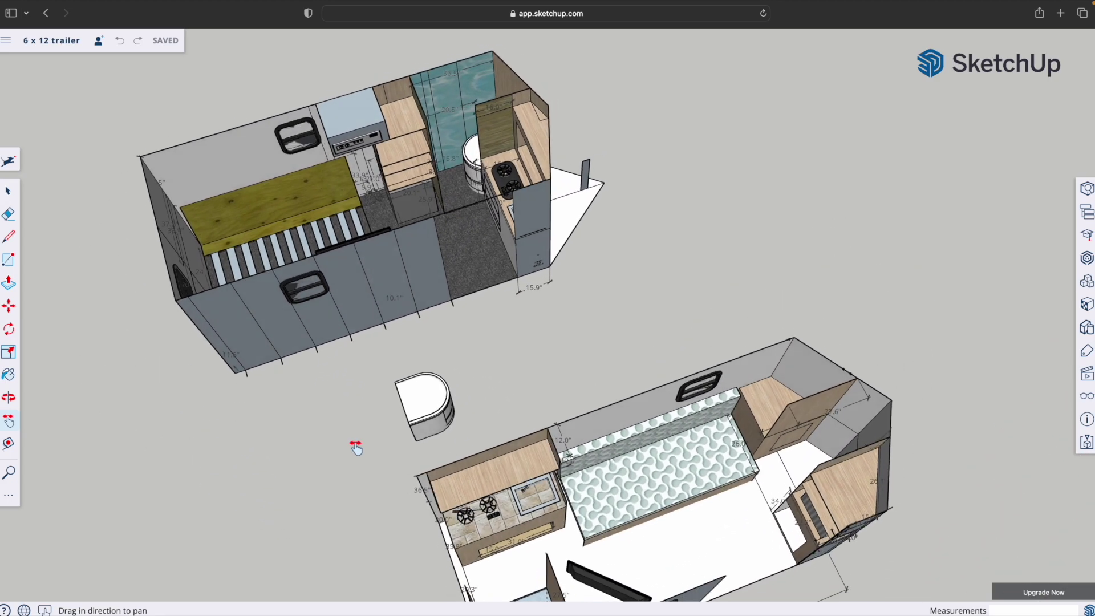
{"action": "scroll", "coordinate": [356, 447], "scroll_direction": "left", "scroll_amount": 5}
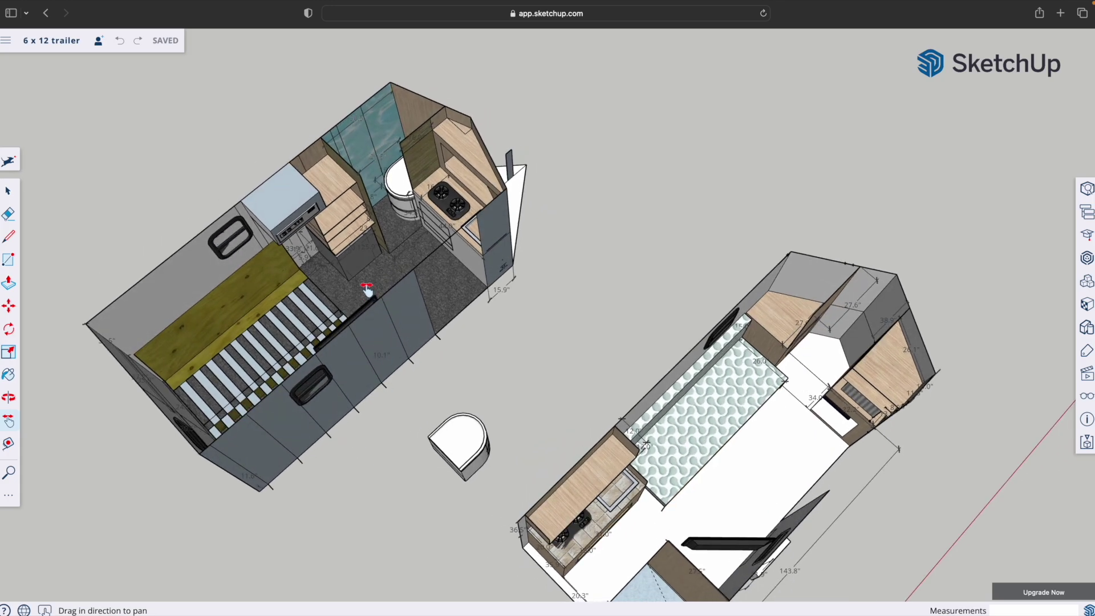
{"action": "scroll", "coordinate": [351, 289], "scroll_direction": "left", "scroll_amount": 4}
{"action": "scroll", "coordinate": [351, 290], "scroll_direction": "right", "scroll_amount": 4}
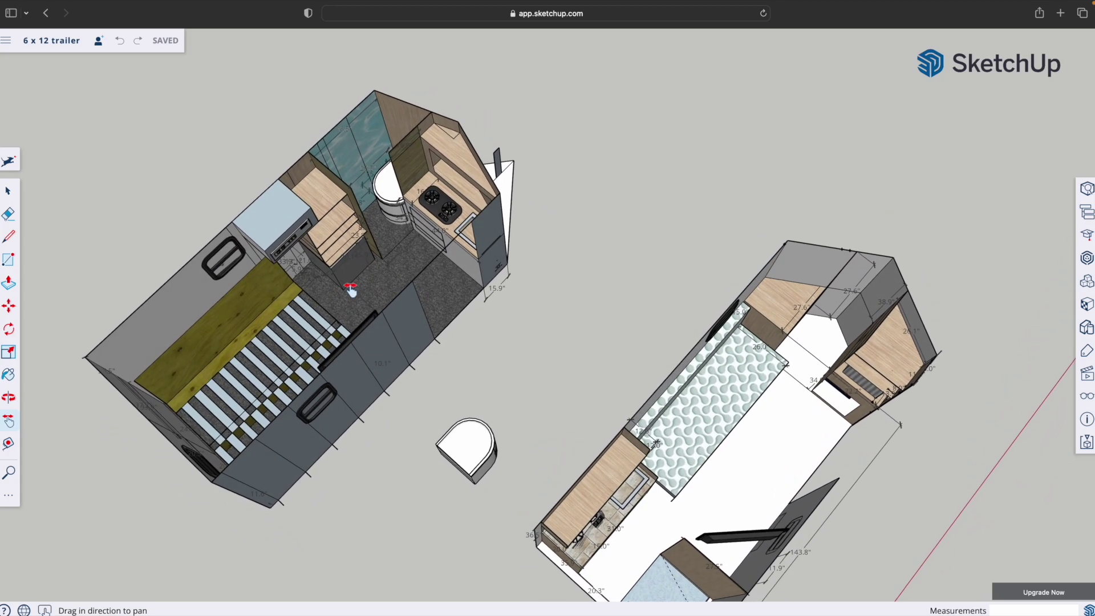
Step: Examine the slatted-bed trailer's cooktop counter, toilet area, shelving and sleeping area from several angles
{"action": "left_click_drag", "start_coordinate": [352, 290], "coordinate": [496, 318]}
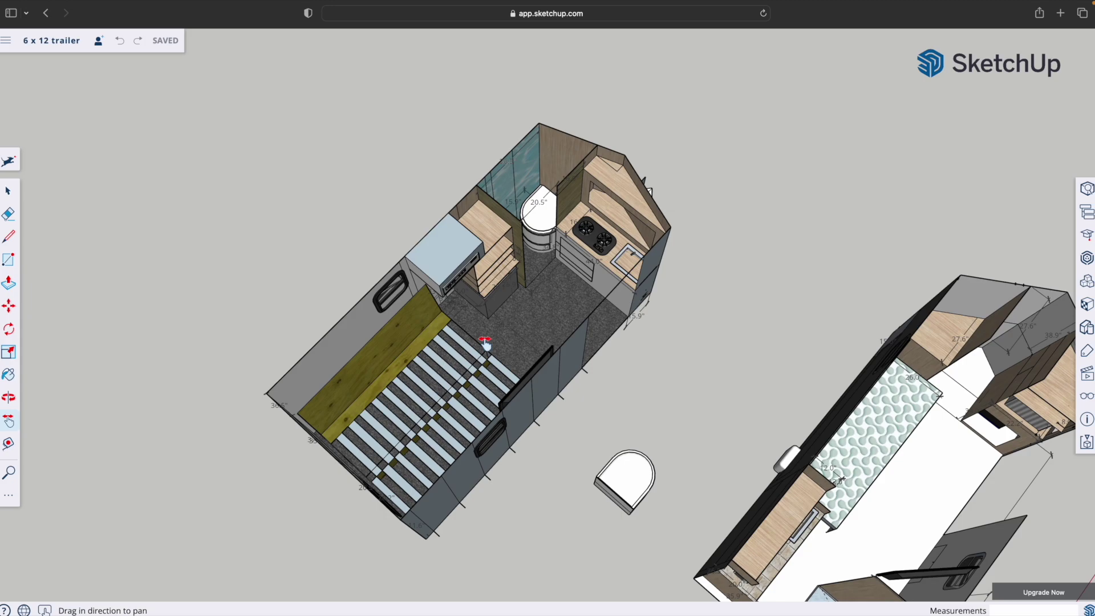
{"action": "scroll", "coordinate": [486, 343], "scroll_direction": "down", "scroll_amount": 3}
{"action": "scroll", "coordinate": [487, 344], "scroll_direction": "down", "scroll_amount": 1}
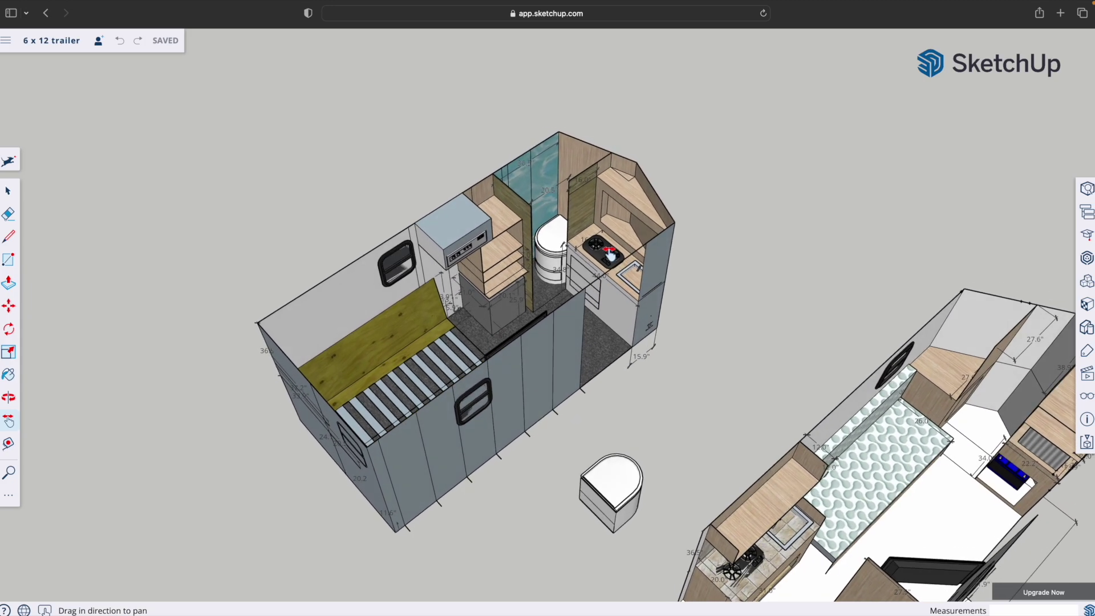
{"action": "left_click_drag", "start_coordinate": [610, 255], "coordinate": [636, 268]}
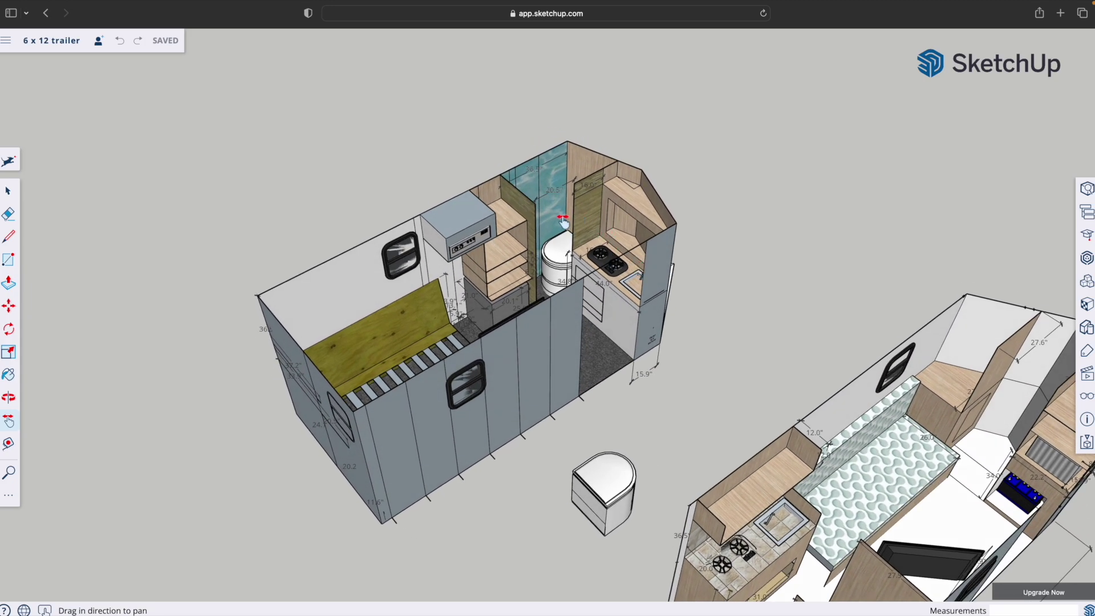
{"action": "mouse_move", "coordinate": [563, 220]}
{"action": "left_mouse_down"}
{"action": "mouse_move", "coordinate": [555, 205]}
{"action": "mouse_move", "coordinate": [553, 219]}
{"action": "left_mouse_up"}
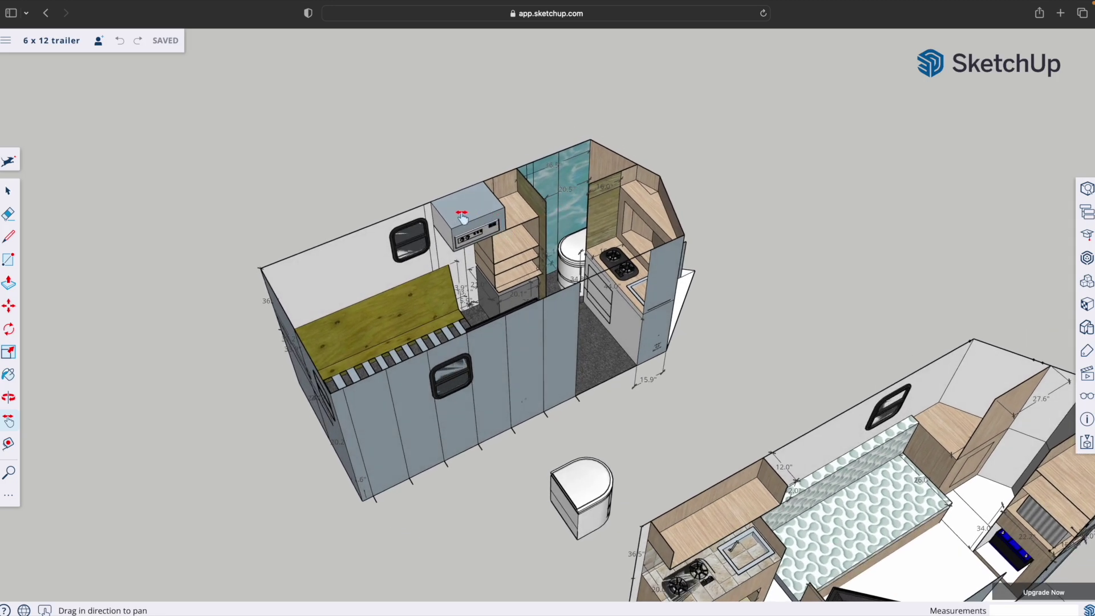
{"action": "mouse_move", "coordinate": [463, 220]}
{"action": "left_mouse_down"}
{"action": "mouse_move", "coordinate": [567, 206]}
{"action": "mouse_move", "coordinate": [455, 200]}
{"action": "left_mouse_up"}
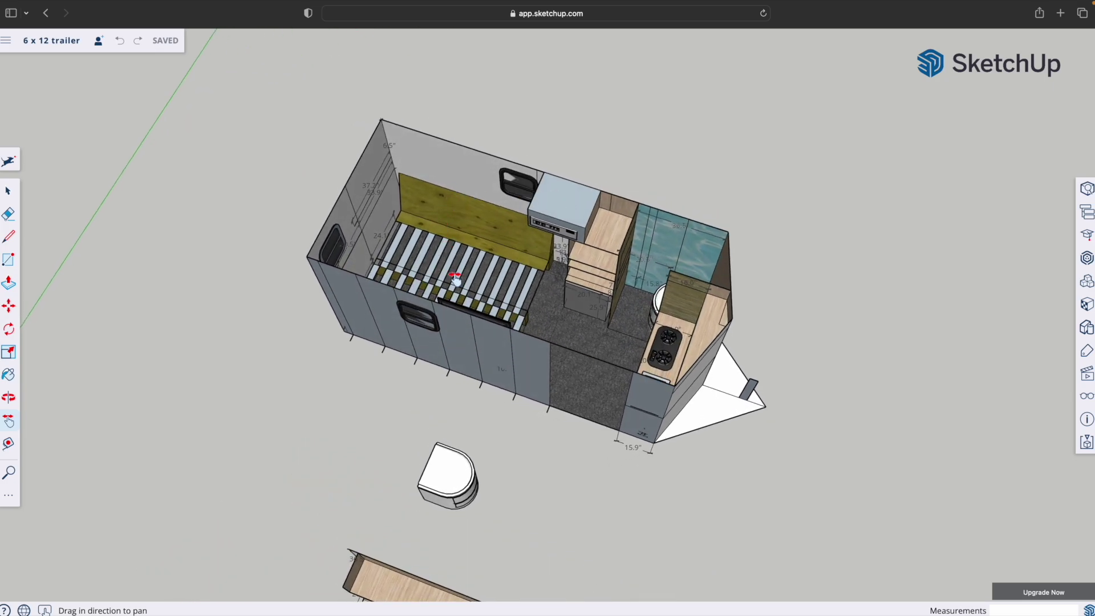
{"action": "left_click_drag", "start_coordinate": [455, 280], "coordinate": [462, 276]}
{"action": "scroll", "coordinate": [462, 277], "scroll_direction": "left", "scroll_amount": 5}
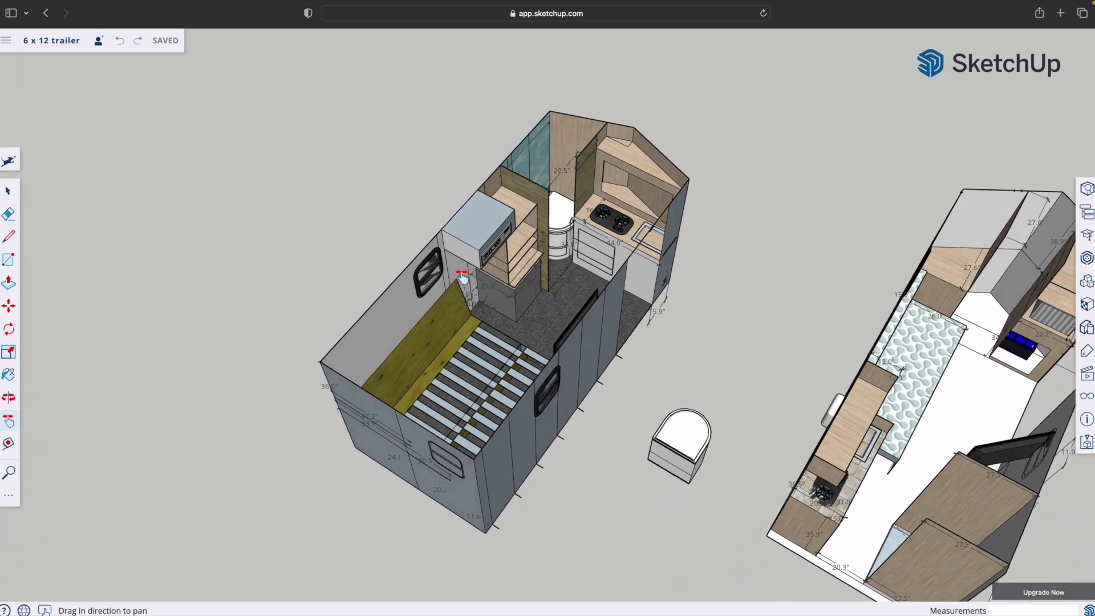
{"action": "scroll", "coordinate": [462, 276], "scroll_direction": "left", "scroll_amount": 2}
{"action": "scroll", "coordinate": [464, 277], "scroll_direction": "left", "scroll_amount": 4}
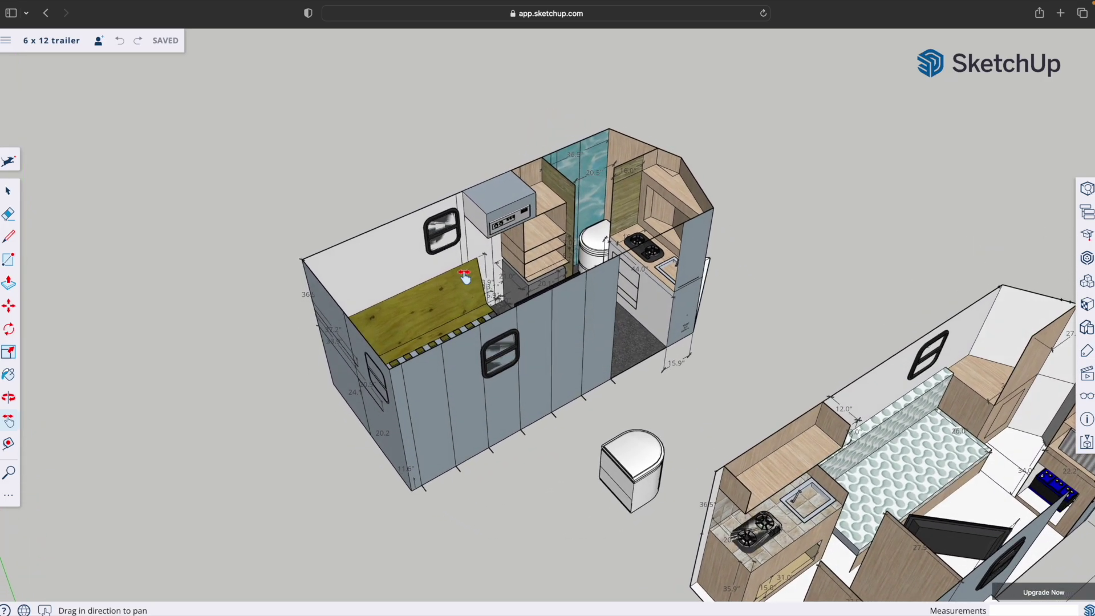
{"action": "scroll", "coordinate": [465, 277], "scroll_direction": "left", "scroll_amount": 5}
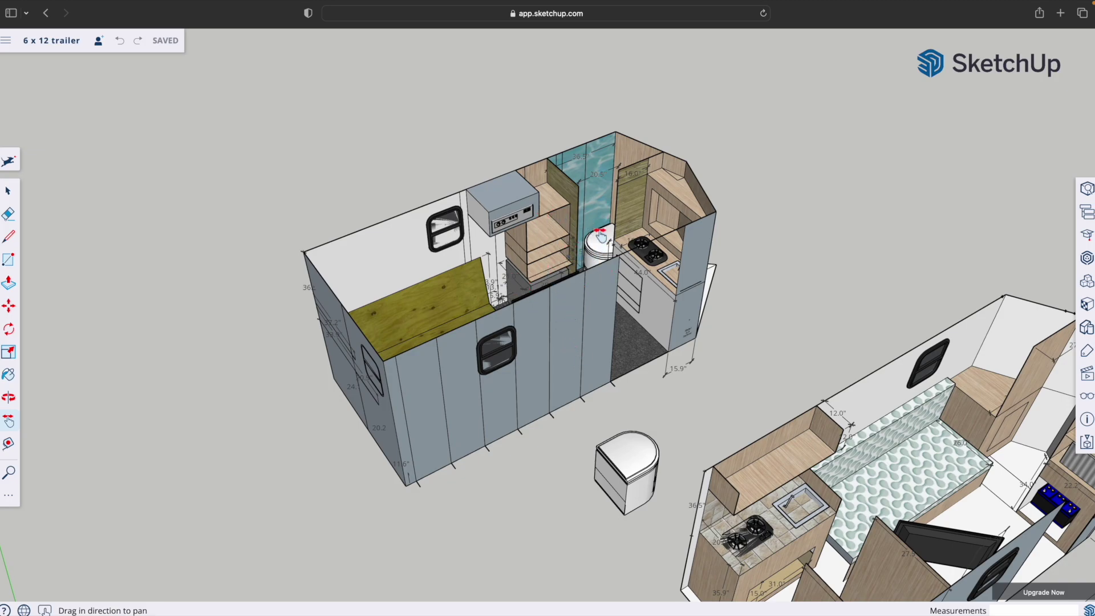
Step: Examine the second trailer layout with the patterned couch, including its kitchen, partitions, front cabinets and entrance, from both ends
{"action": "left_click_drag", "start_coordinate": [558, 331], "coordinate": [357, 174]}
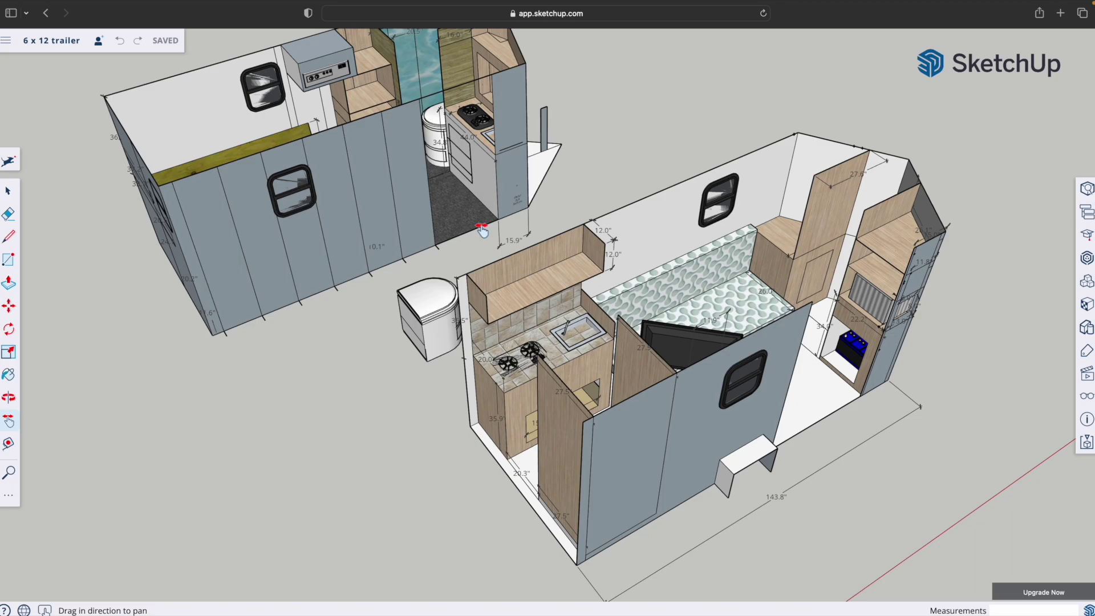
{"action": "left_click_drag", "start_coordinate": [493, 243], "coordinate": [401, 227]}
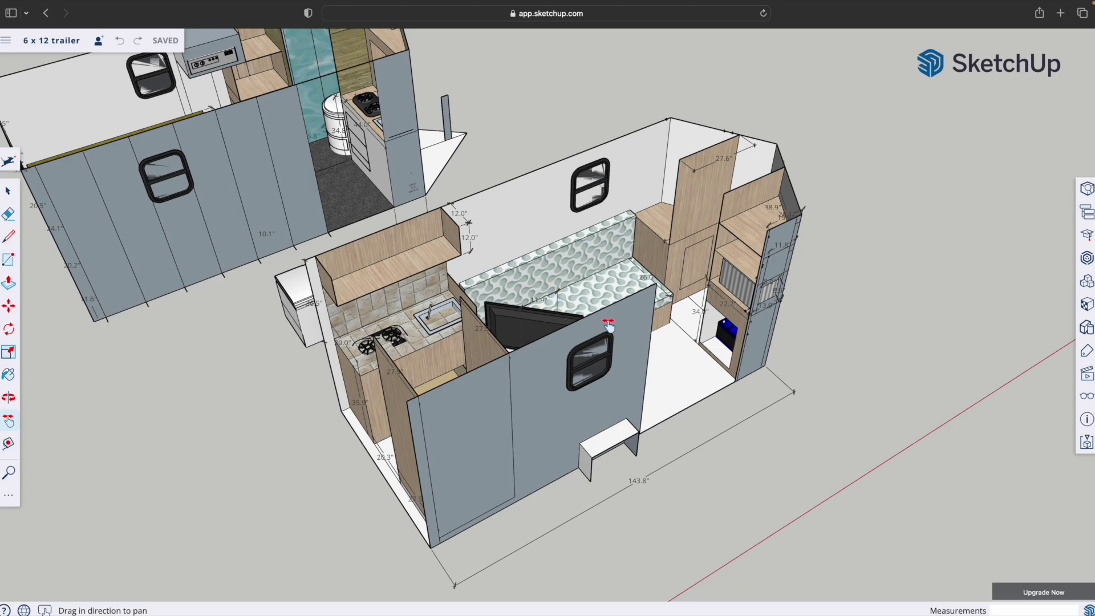
{"action": "middle_click_drag", "start_coordinate": [608, 322], "coordinate": [608, 323]}
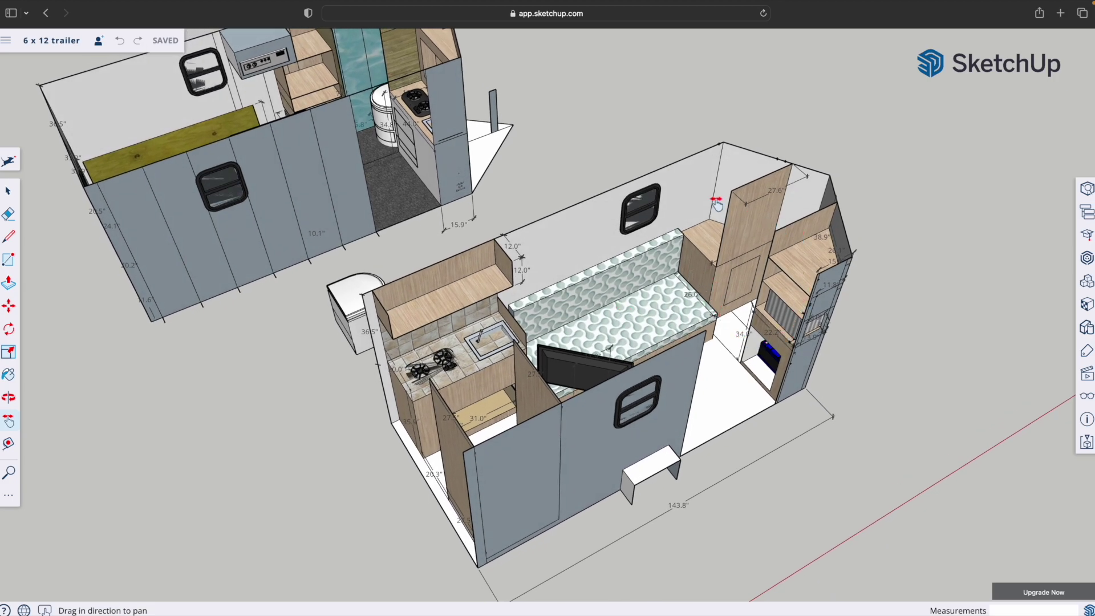
{"action": "left_click_drag", "start_coordinate": [582, 275], "coordinate": [524, 235]}
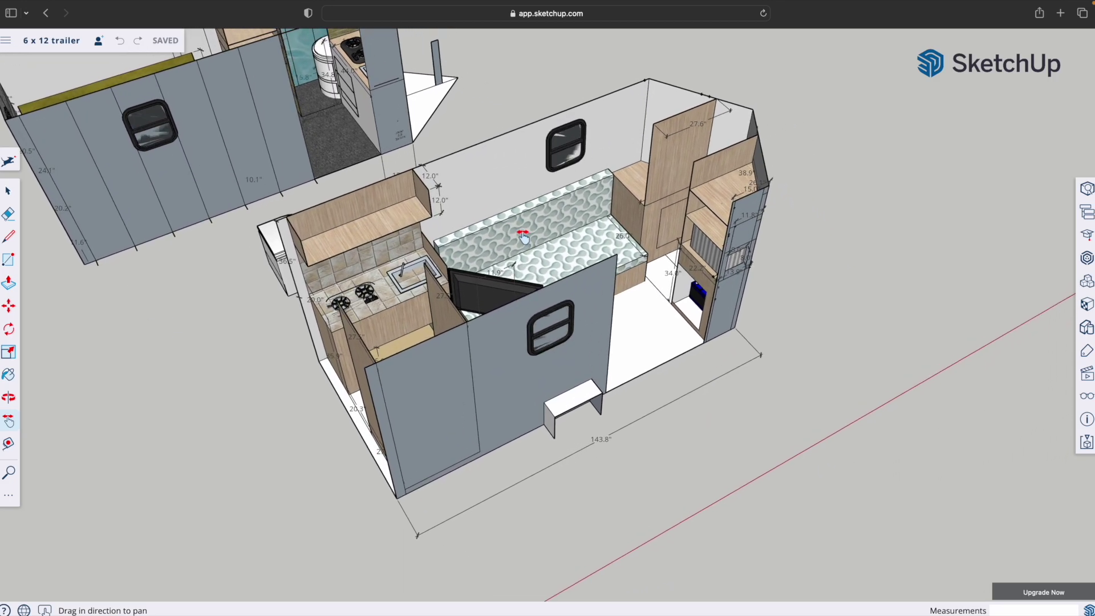
{"action": "left_click", "coordinate": [9, 474]}
{"action": "left_click_drag", "start_coordinate": [137, 444], "coordinate": [189, 353]}
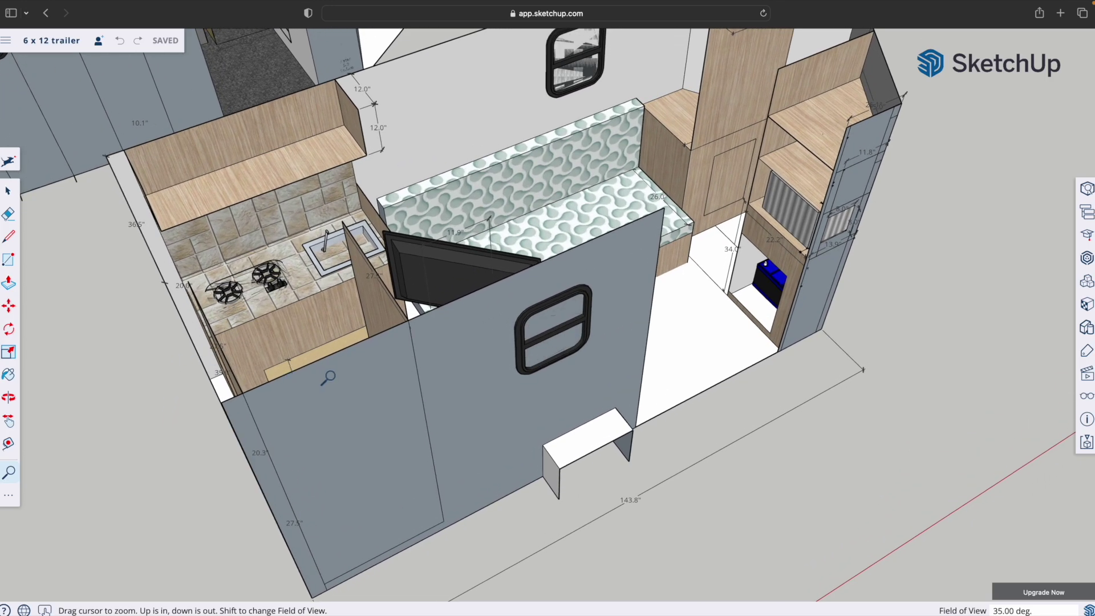
{"action": "scroll", "coordinate": [337, 379], "scroll_direction": "down", "scroll_amount": 3}
{"action": "scroll", "coordinate": [337, 379], "scroll_direction": "up", "scroll_amount": 2}
{"action": "scroll", "coordinate": [337, 379], "scroll_direction": "up", "scroll_amount": 3}
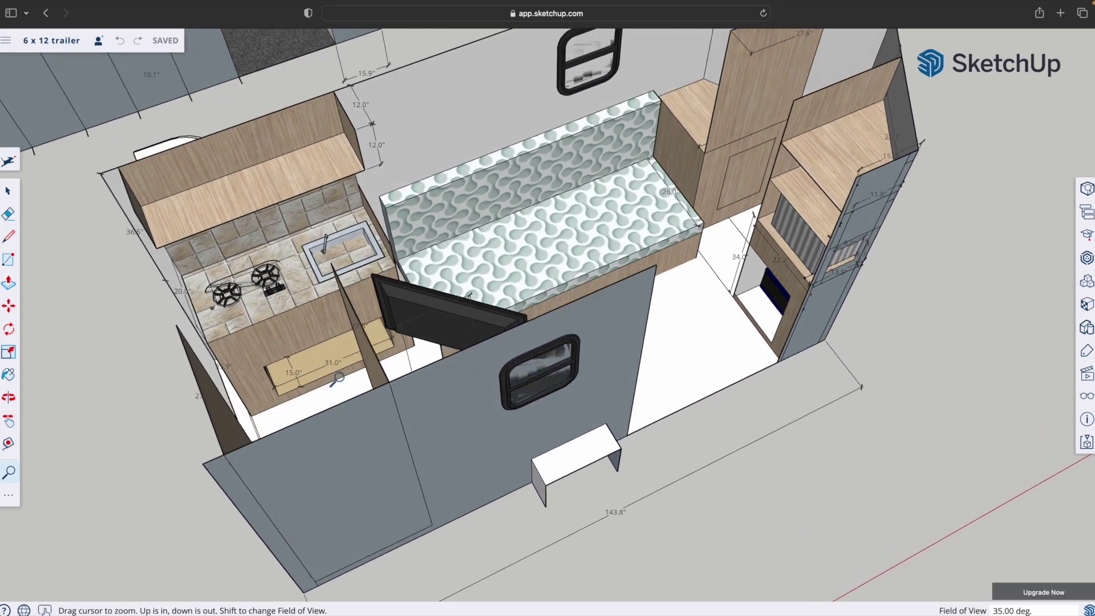
{"action": "scroll", "coordinate": [338, 378], "scroll_direction": "up", "scroll_amount": 2}
{"action": "scroll", "coordinate": [337, 378], "scroll_direction": "left", "scroll_amount": 2}
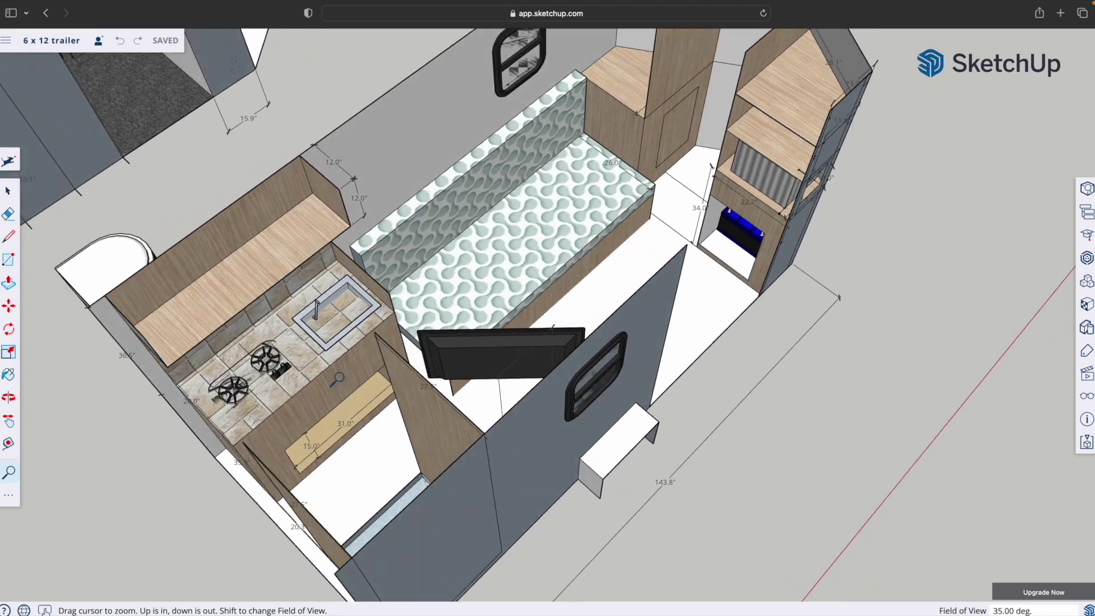
{"action": "scroll", "coordinate": [337, 379], "scroll_direction": "right", "scroll_amount": 8}
{"action": "scroll", "coordinate": [337, 379], "scroll_direction": "left", "scroll_amount": 10}
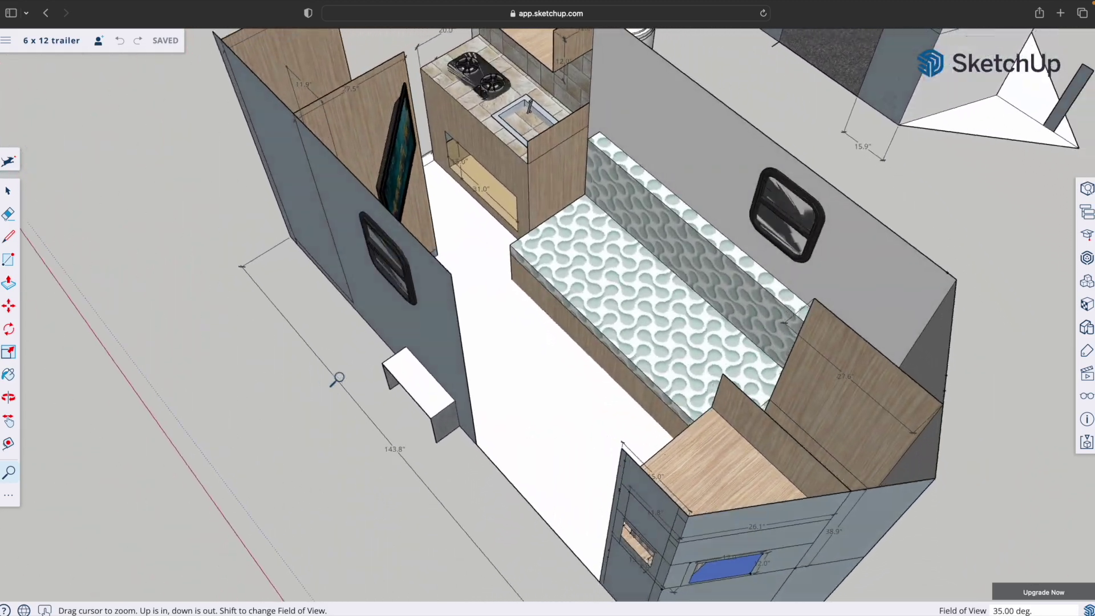
{"action": "scroll", "coordinate": [631, 264], "scroll_direction": "left", "scroll_amount": 3}
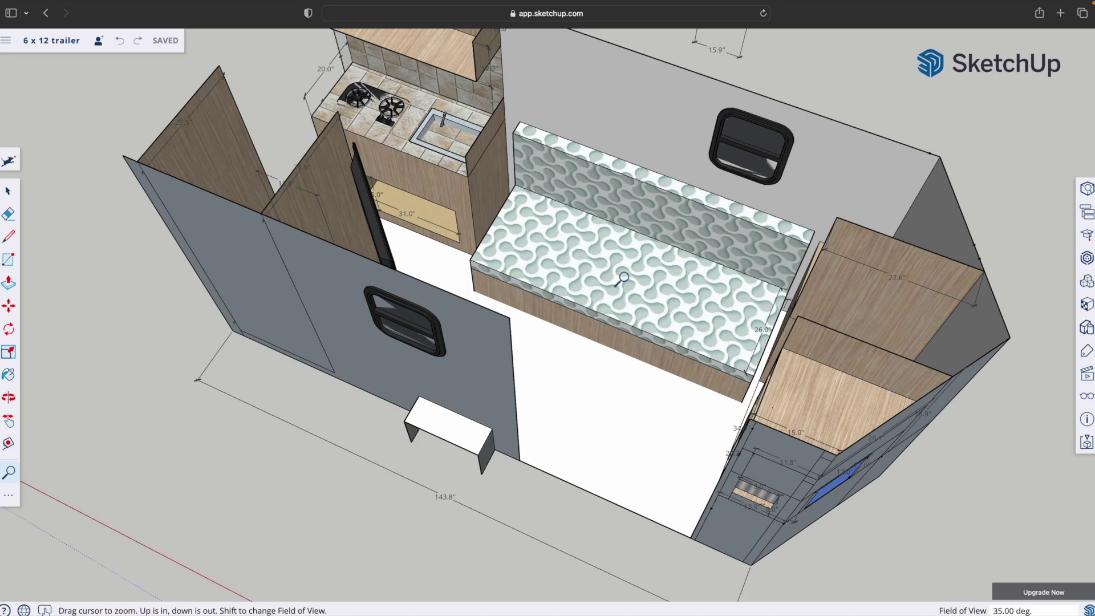
{"action": "middle_click_drag", "start_coordinate": [624, 277], "coordinate": [640, 271]}
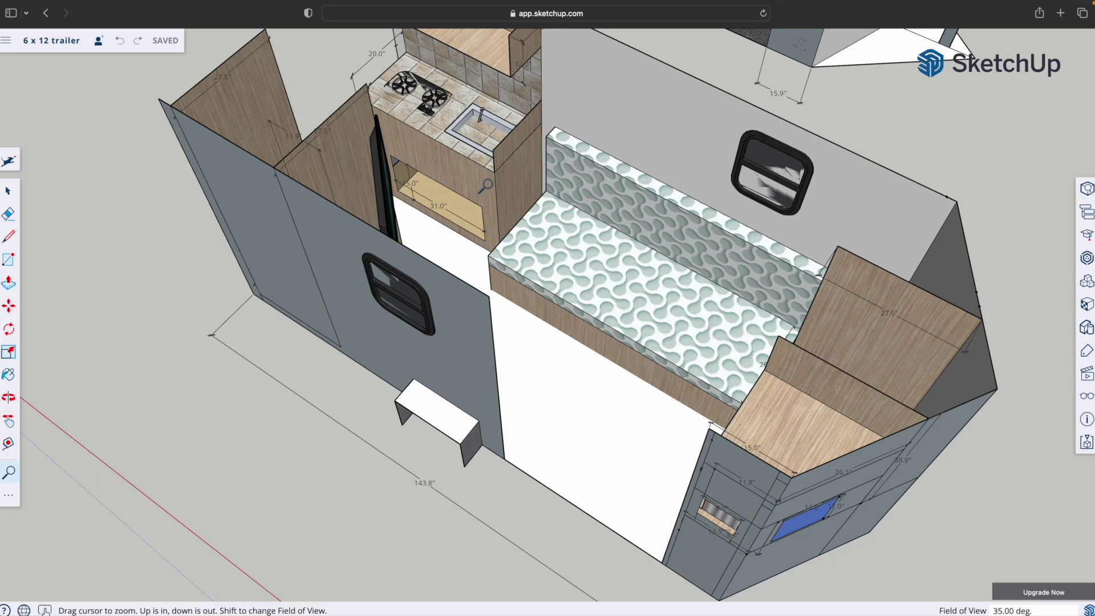
Step: Inspect the couch trailer's kitchen counter with cooktop, sink and overhead shelf, and the adjoining couch
{"action": "left_click", "coordinate": [8, 421]}
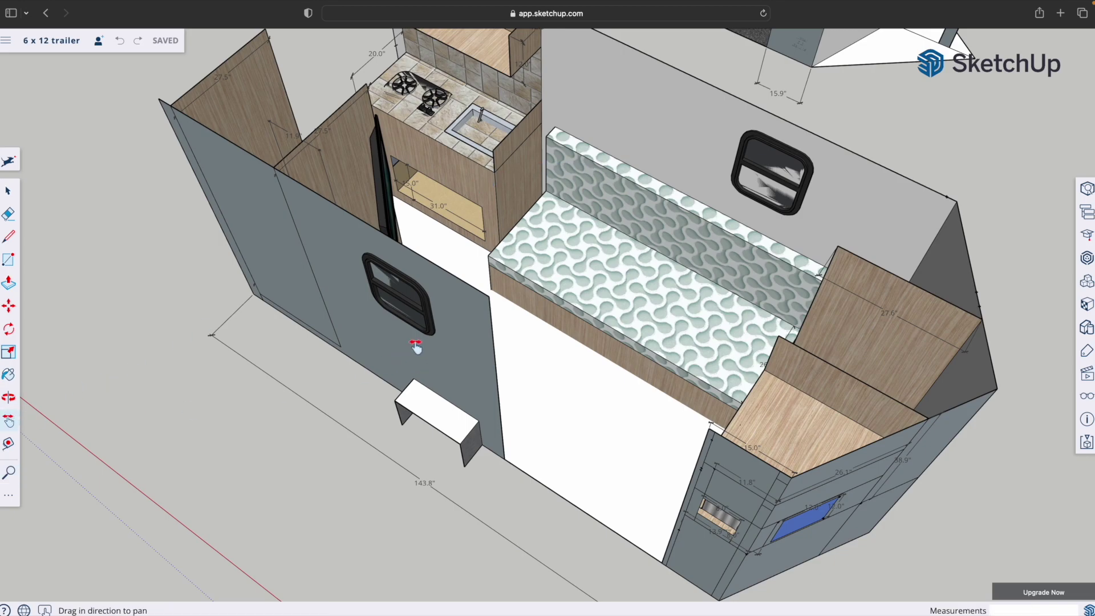
{"action": "left_click_drag", "start_coordinate": [421, 345], "coordinate": [417, 518]}
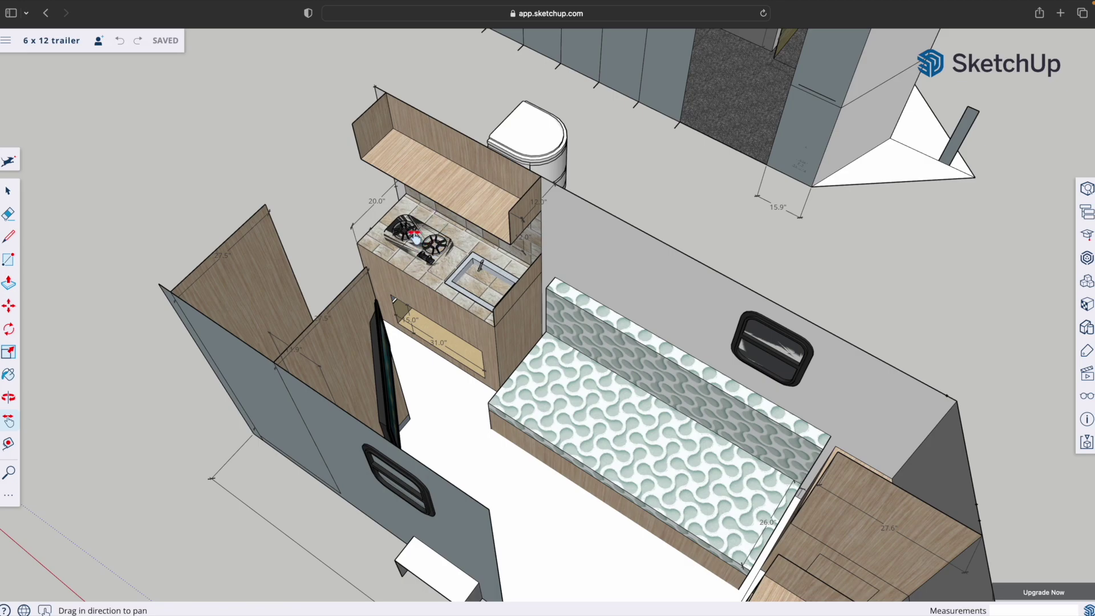
{"action": "middle_click_drag", "start_coordinate": [436, 278], "coordinate": [436, 277]}
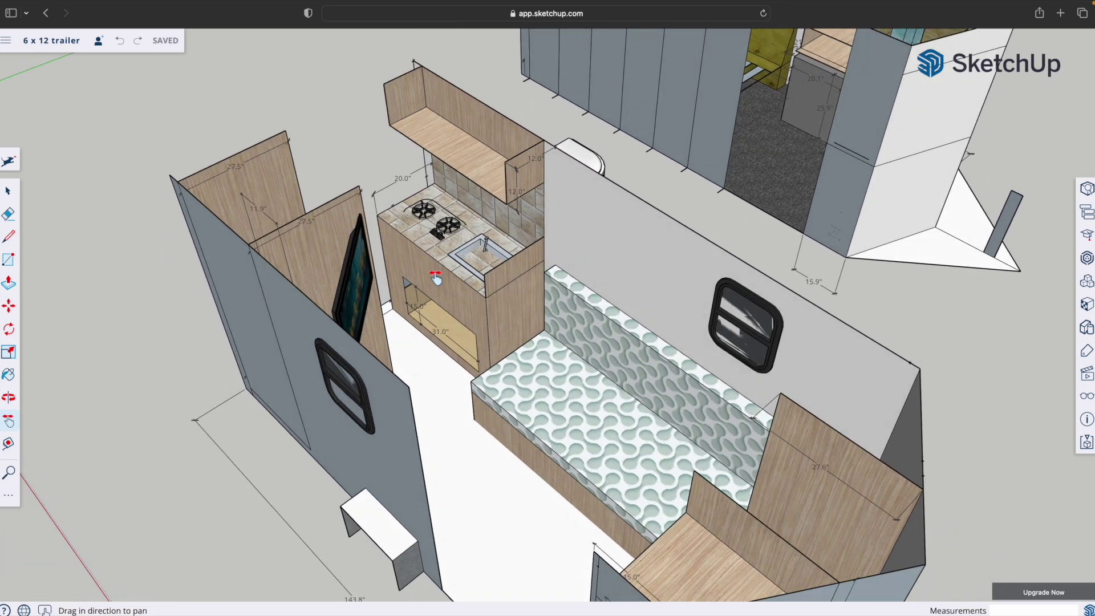
{"action": "scroll", "coordinate": [435, 277], "scroll_direction": "down", "scroll_amount": 5}
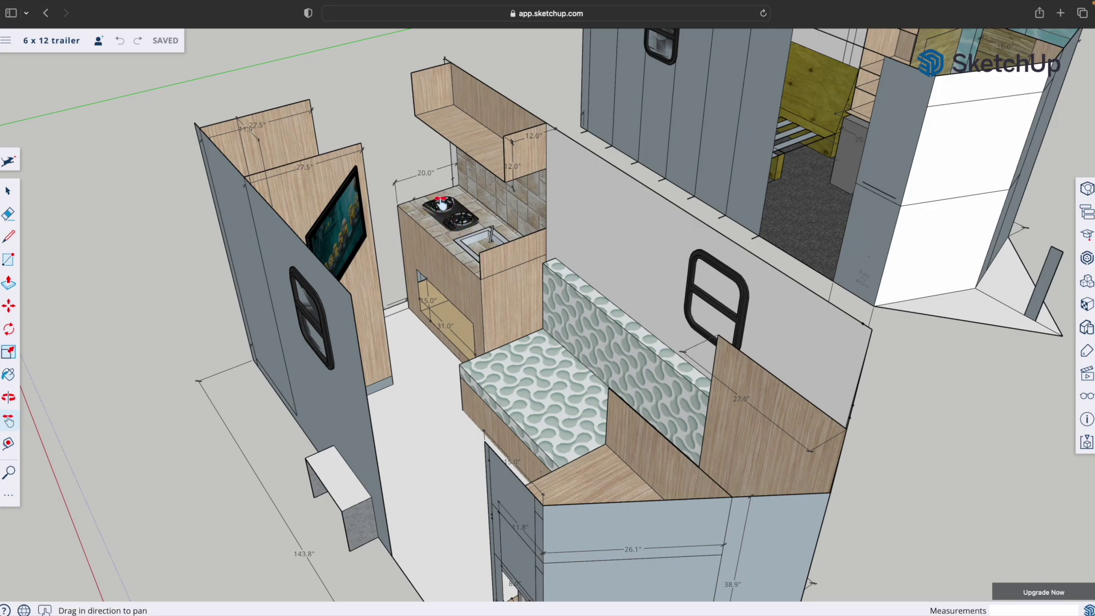
{"action": "scroll", "coordinate": [454, 216], "scroll_direction": "up", "scroll_amount": 3}
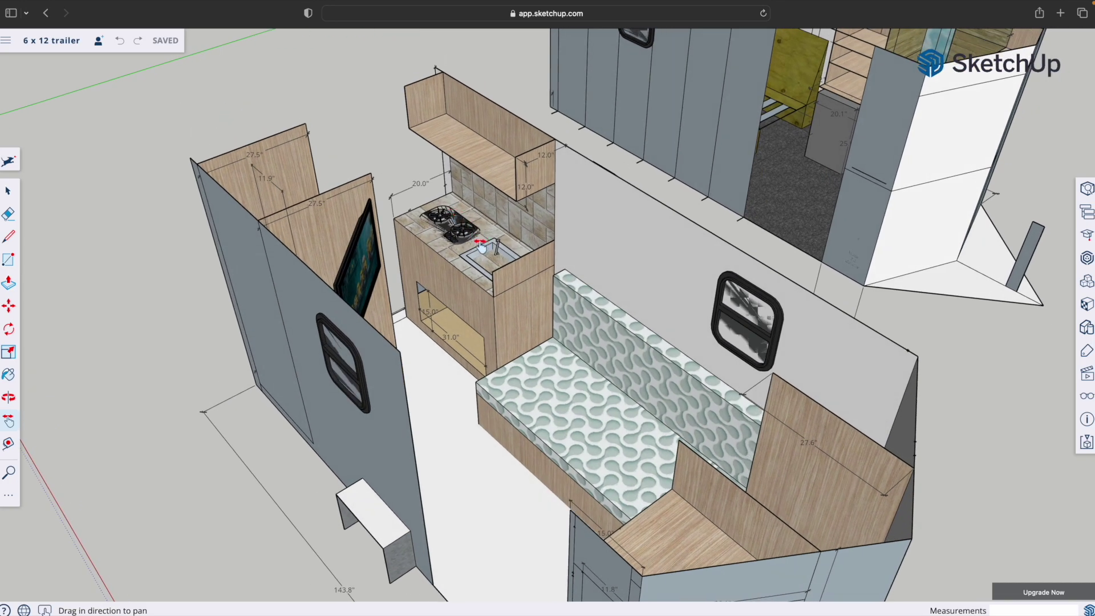
{"action": "scroll", "coordinate": [479, 251], "scroll_direction": "up", "scroll_amount": 2}
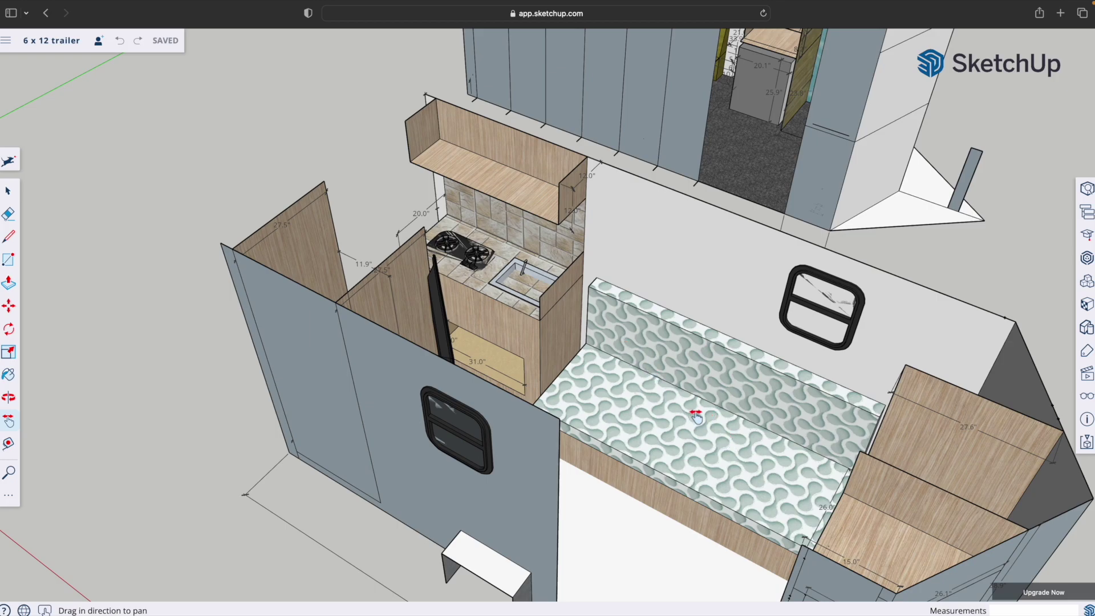
{"action": "middle_click_drag", "start_coordinate": [616, 402], "coordinate": [552, 339]}
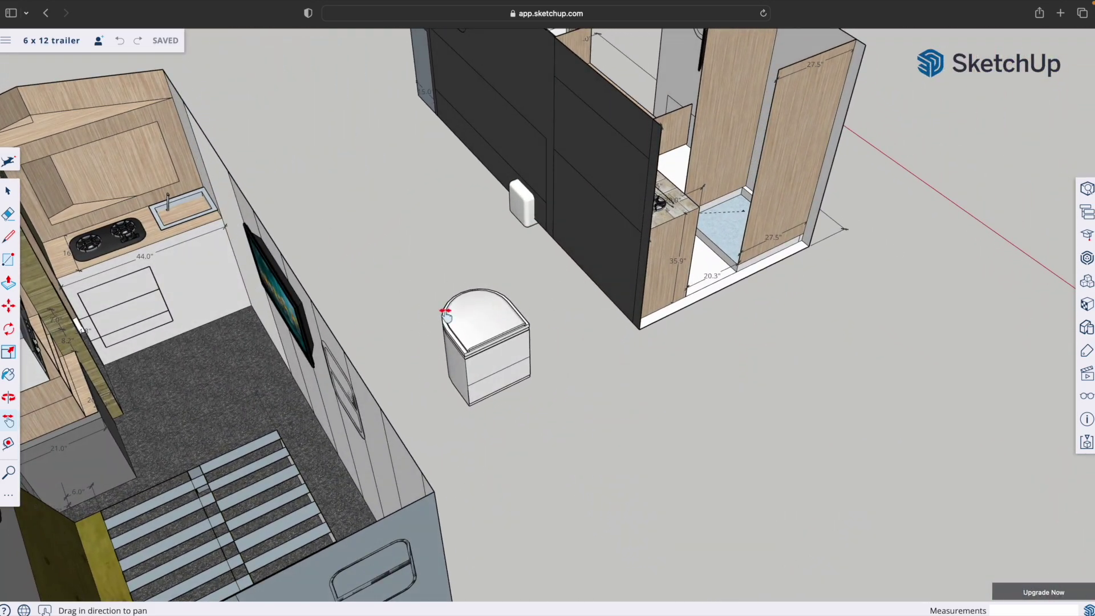
Step: Examine the couch trailer's shower compartment, wall-mounted TV, kitchen end and open interior from above the dark side wall
{"action": "left_click_drag", "start_coordinate": [445, 311], "coordinate": [173, 442]}
{"action": "left_click_drag", "start_coordinate": [415, 372], "coordinate": [463, 502]}
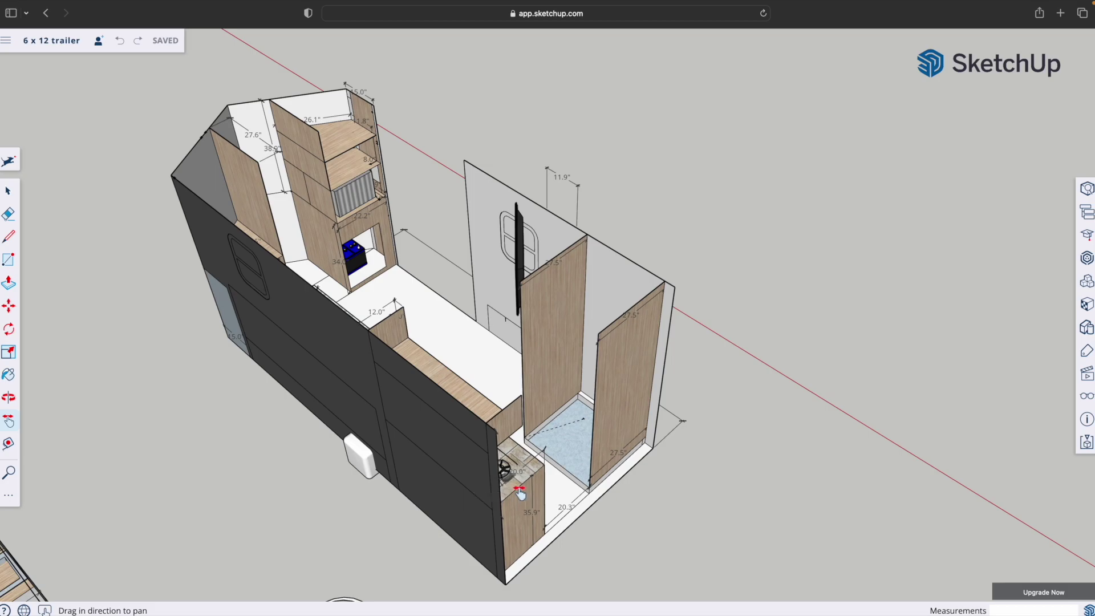
{"action": "middle_click_drag", "start_coordinate": [574, 426], "coordinate": [506, 382]}
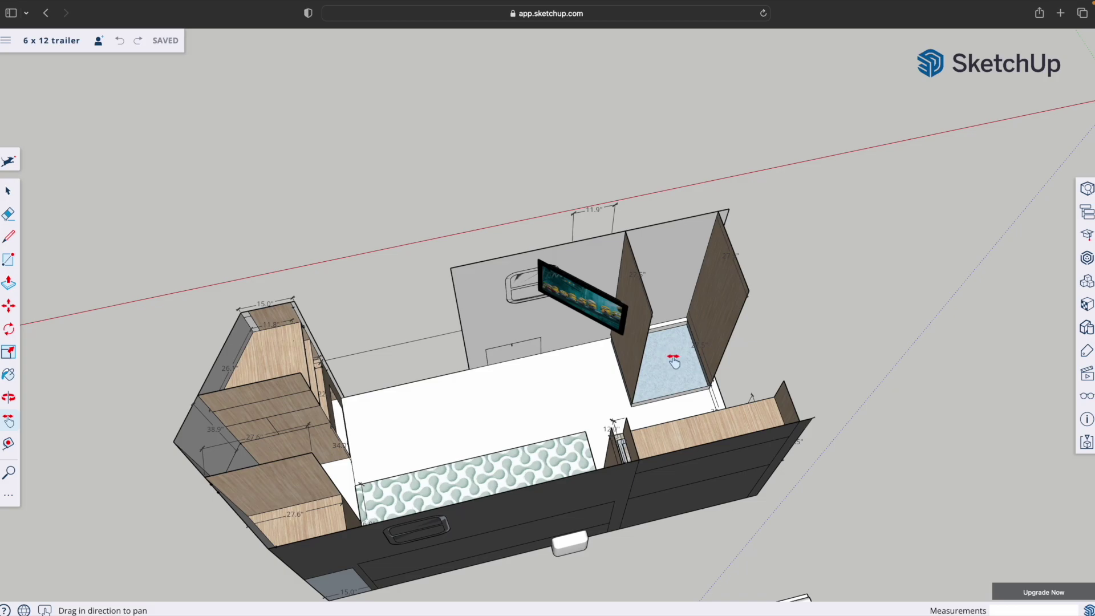
{"action": "scroll", "coordinate": [674, 360], "scroll_direction": "left", "scroll_amount": 2}
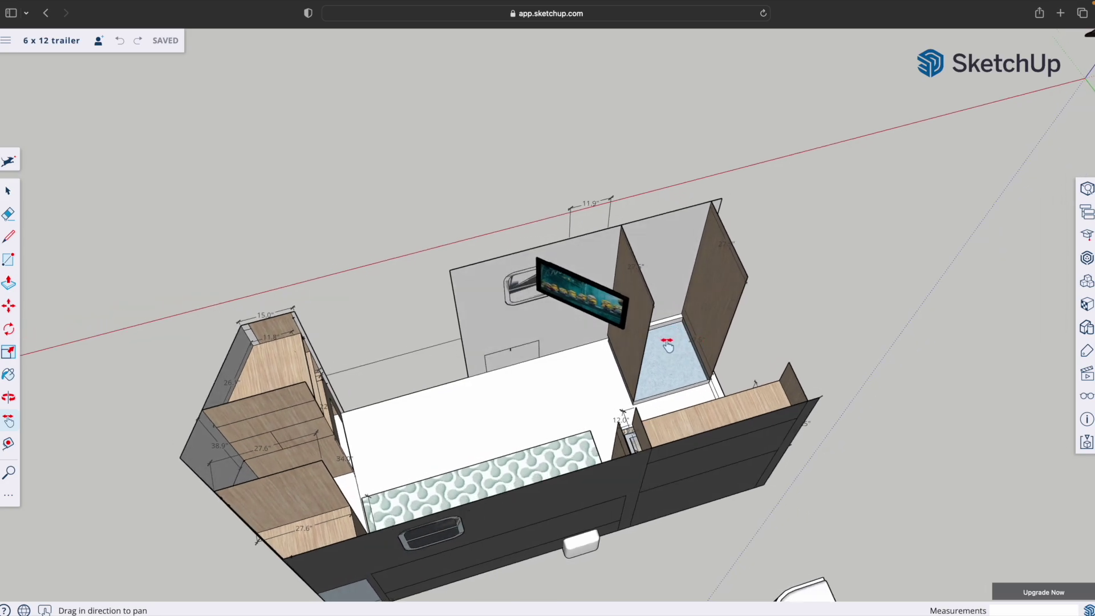
{"action": "scroll", "coordinate": [676, 352], "scroll_direction": "right", "scroll_amount": 8}
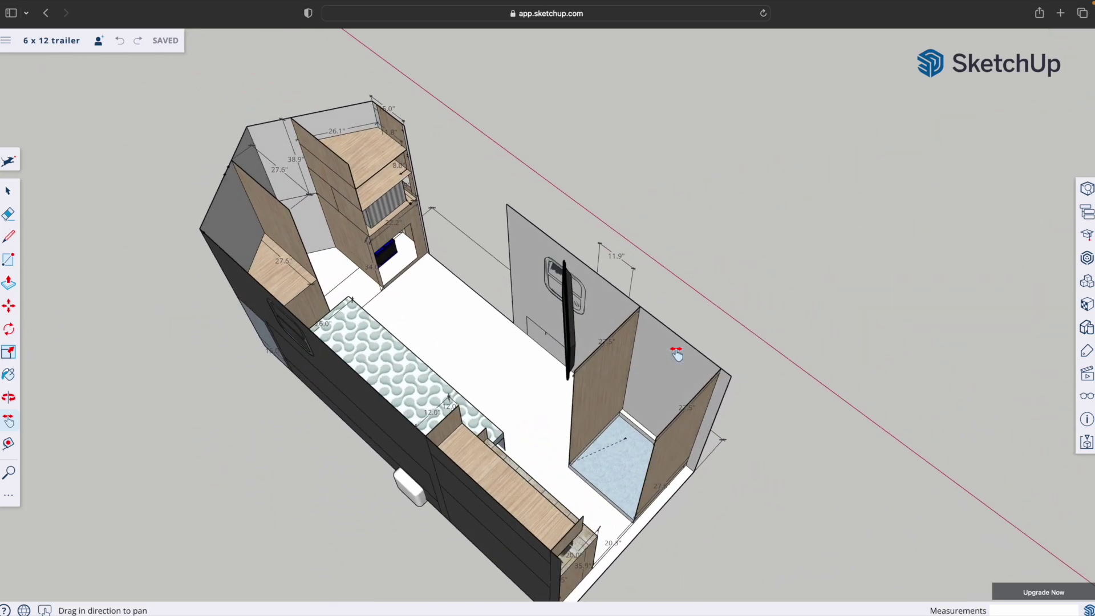
{"action": "middle_click_drag", "start_coordinate": [603, 367], "coordinate": [590, 416]}
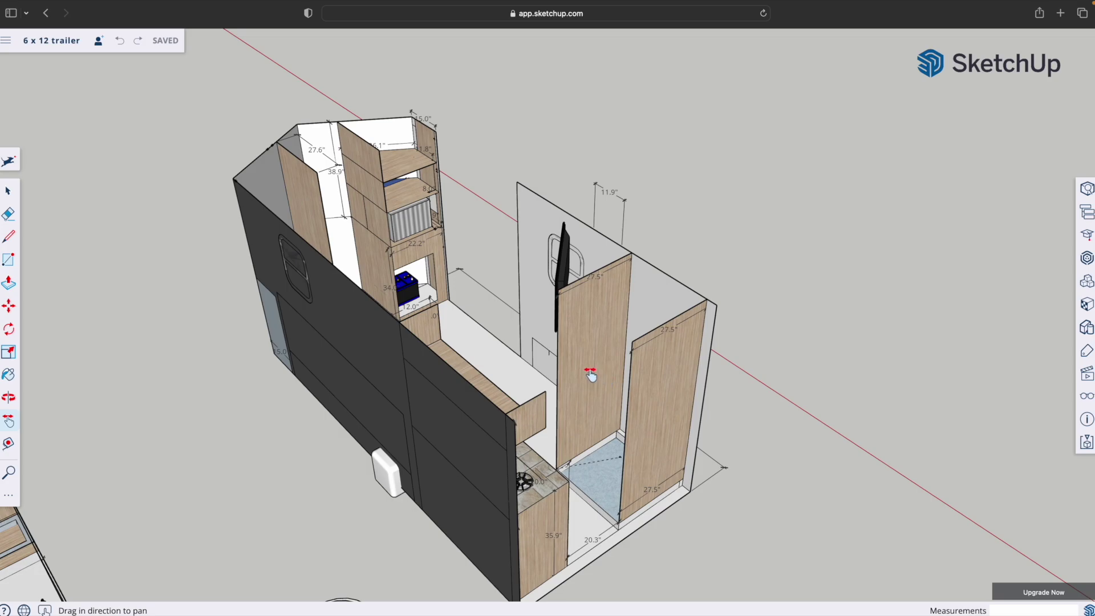
{"action": "middle_click_drag", "start_coordinate": [592, 373], "coordinate": [476, 507]}
Step: Inspect the couch trailer's front shelving cabinet, including its corrugated unit, battery compartment and exterior openings, up close from inside and outside
{"action": "left_click", "coordinate": [6, 471]}
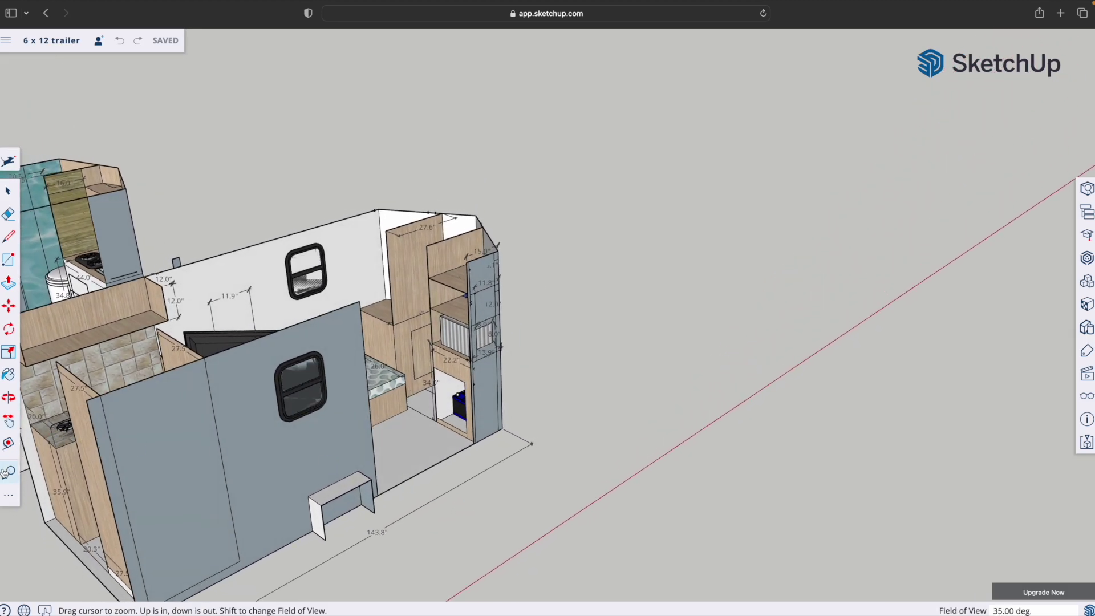
{"action": "left_click_drag", "start_coordinate": [358, 501], "coordinate": [478, 355]}
{"action": "left_click_drag", "start_coordinate": [377, 437], "coordinate": [402, 386]}
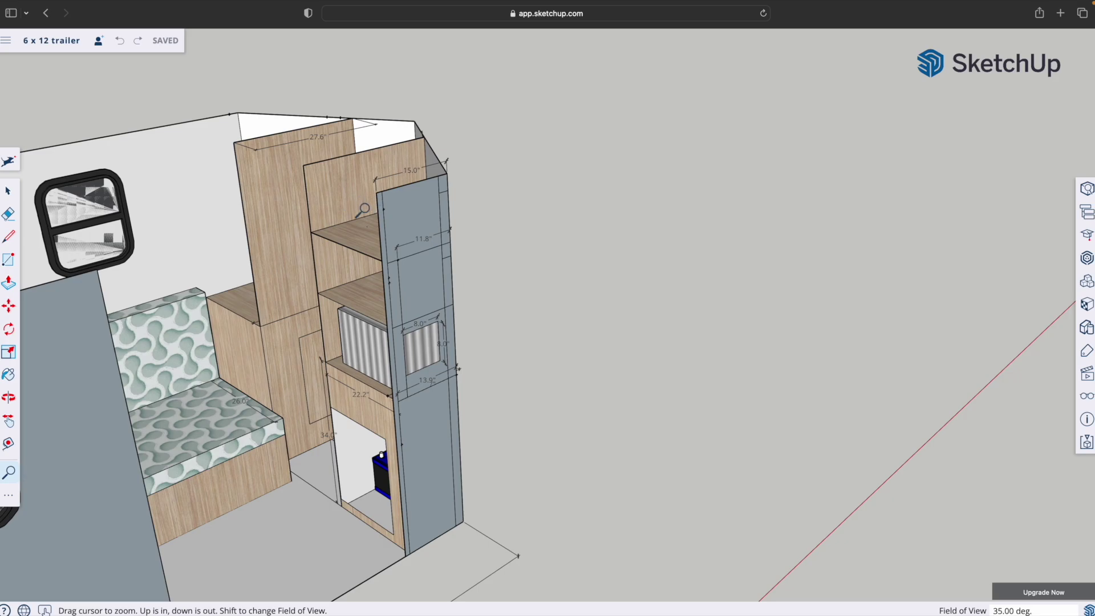
{"action": "scroll", "coordinate": [353, 202], "scroll_direction": "up", "scroll_amount": 3}
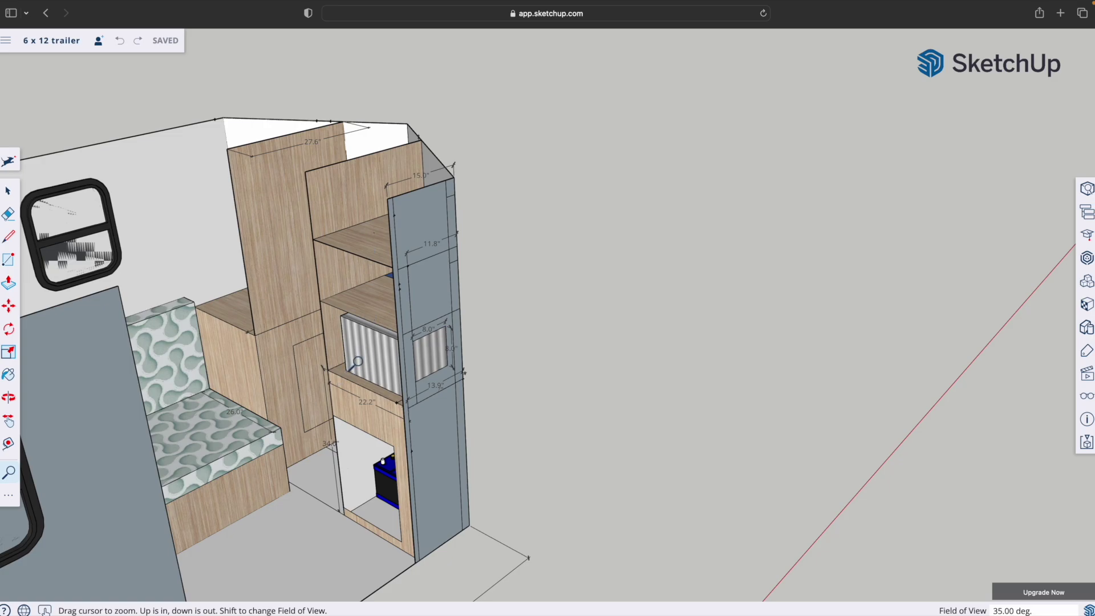
{"action": "middle_click_drag", "start_coordinate": [358, 361], "coordinate": [352, 362]}
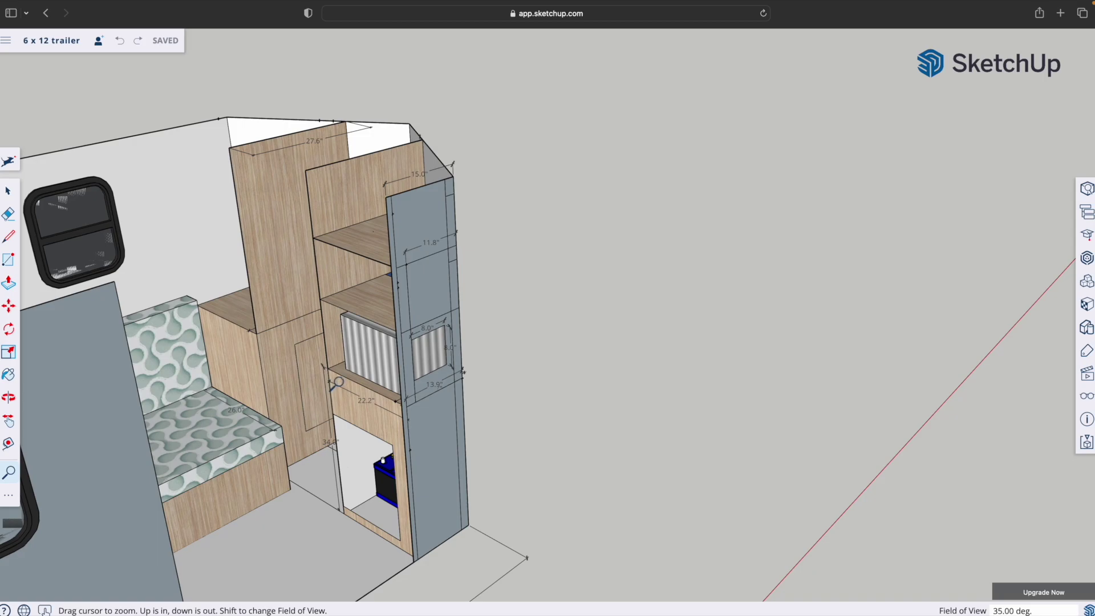
{"action": "mouse_move", "coordinate": [340, 386]}
{"action": "middle_mouse_down"}
{"action": "mouse_move", "coordinate": [319, 370]}
{"action": "mouse_move", "coordinate": [339, 385]}
{"action": "middle_mouse_up"}
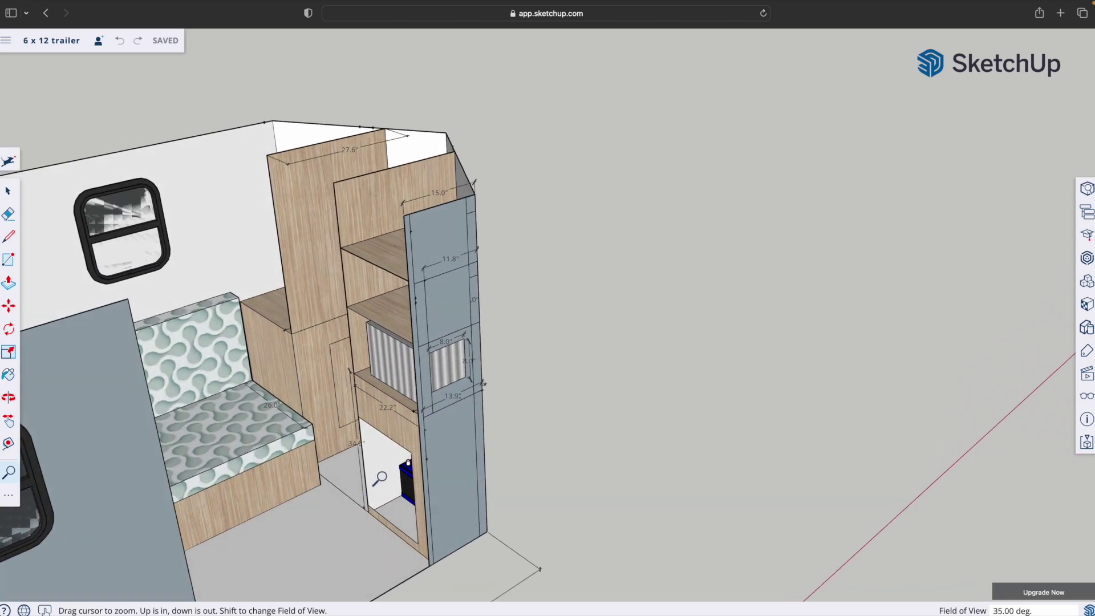
{"action": "scroll", "coordinate": [379, 471], "scroll_direction": "up", "scroll_amount": 3}
{"action": "middle_click_drag", "start_coordinate": [417, 493], "coordinate": [430, 482]}
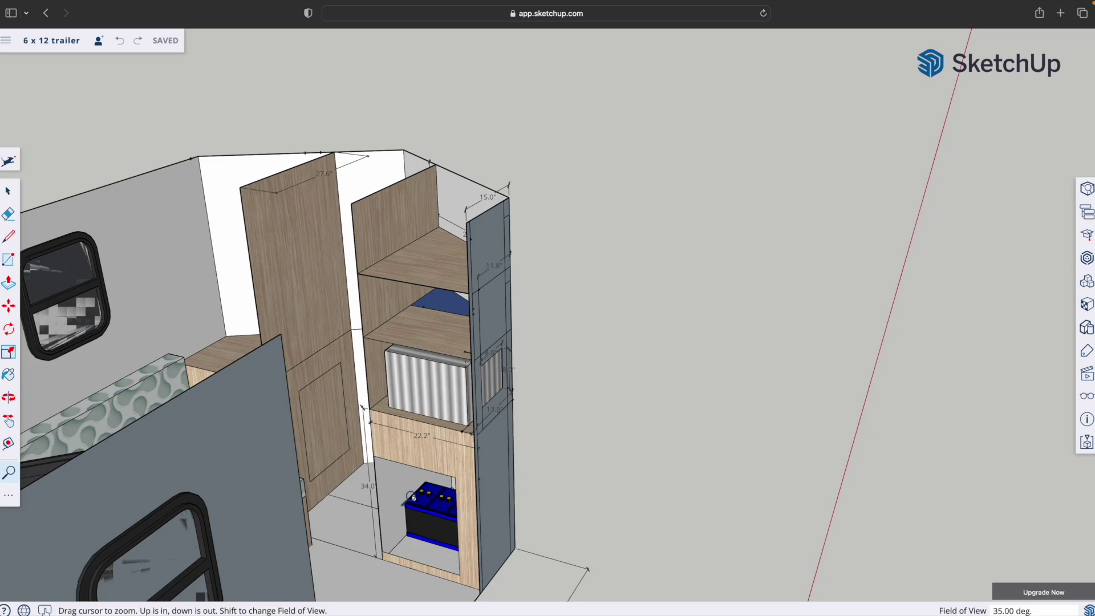
{"action": "scroll", "coordinate": [411, 496], "scroll_direction": "down", "scroll_amount": 2}
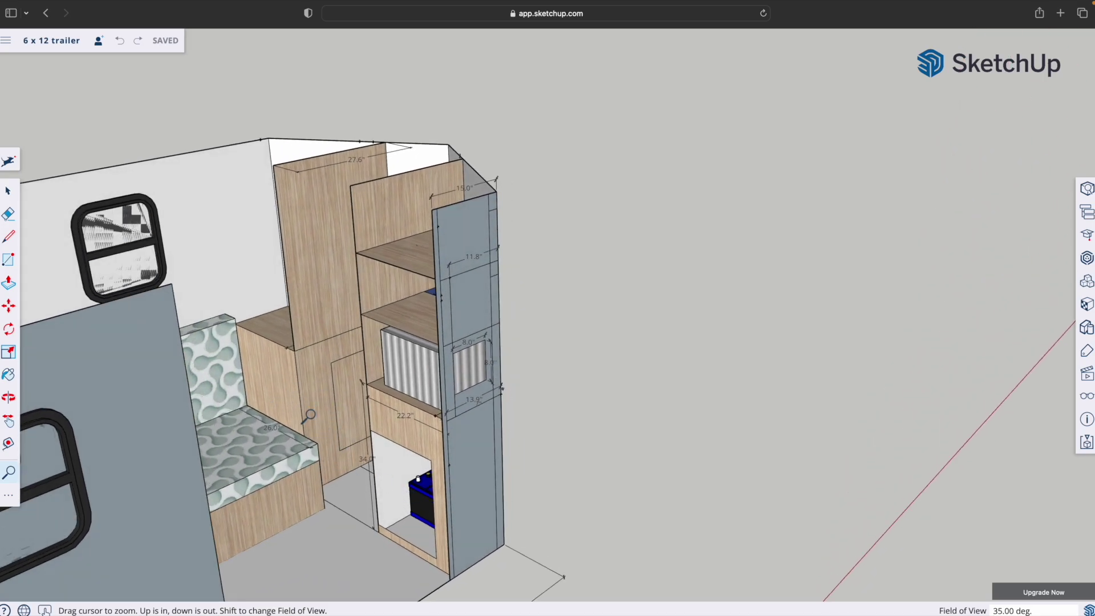
{"action": "scroll", "coordinate": [308, 416], "scroll_direction": "up", "scroll_amount": 1}
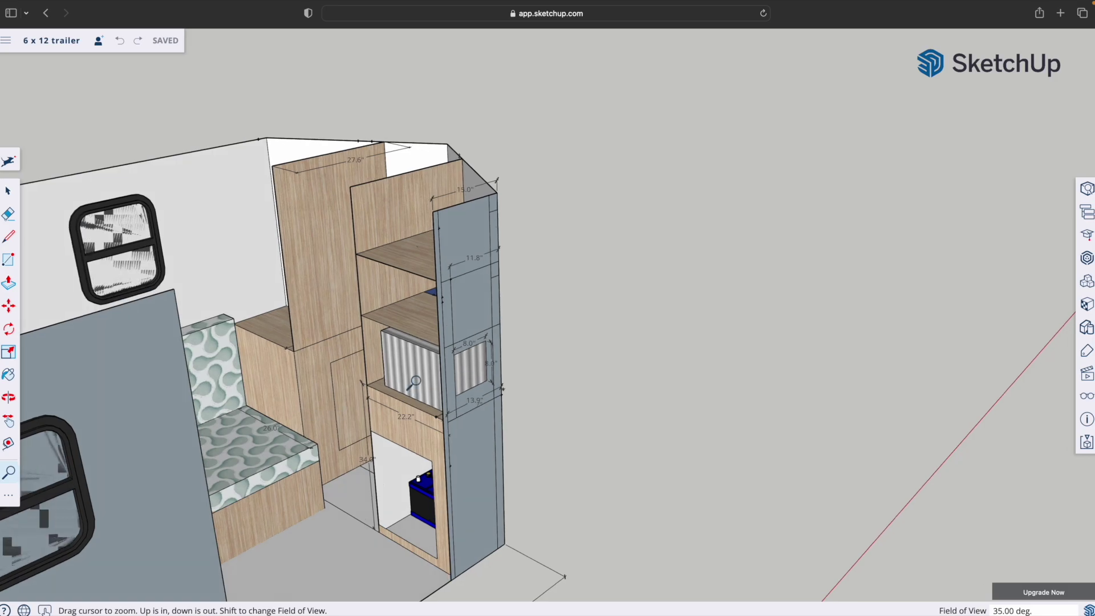
{"action": "middle_click_drag", "start_coordinate": [408, 360], "coordinate": [234, 379]}
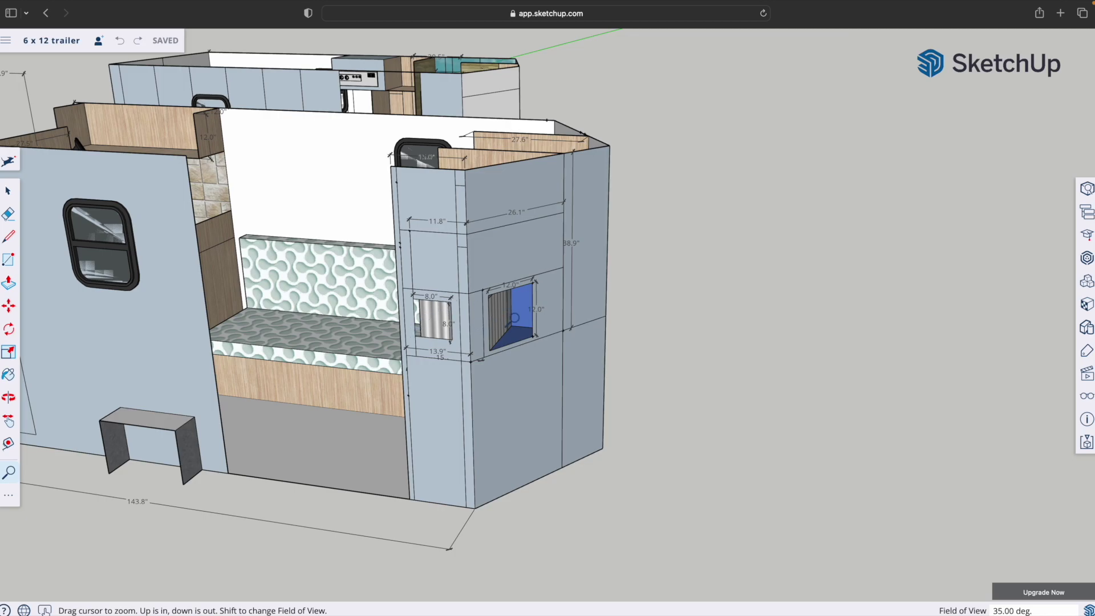
{"action": "middle_click_drag", "start_coordinate": [411, 312], "coordinate": [513, 319]}
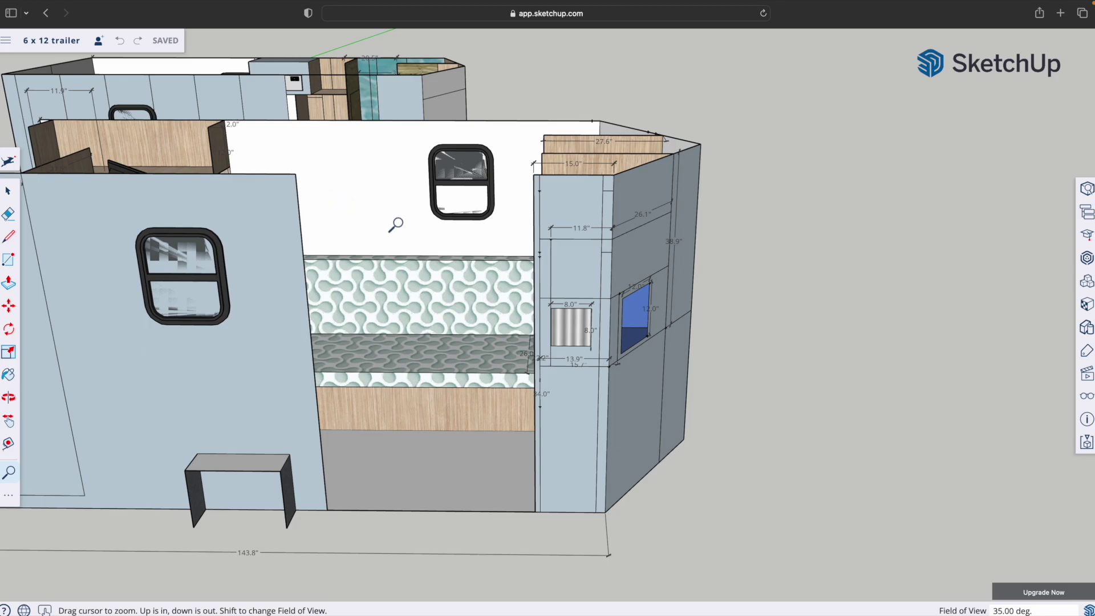
Step: Examine the couch trailer's kitchen, couch and front cabinets from above, and the storage panels on its dark outer side wall
{"action": "middle_click_drag", "start_coordinate": [395, 225], "coordinate": [396, 225]}
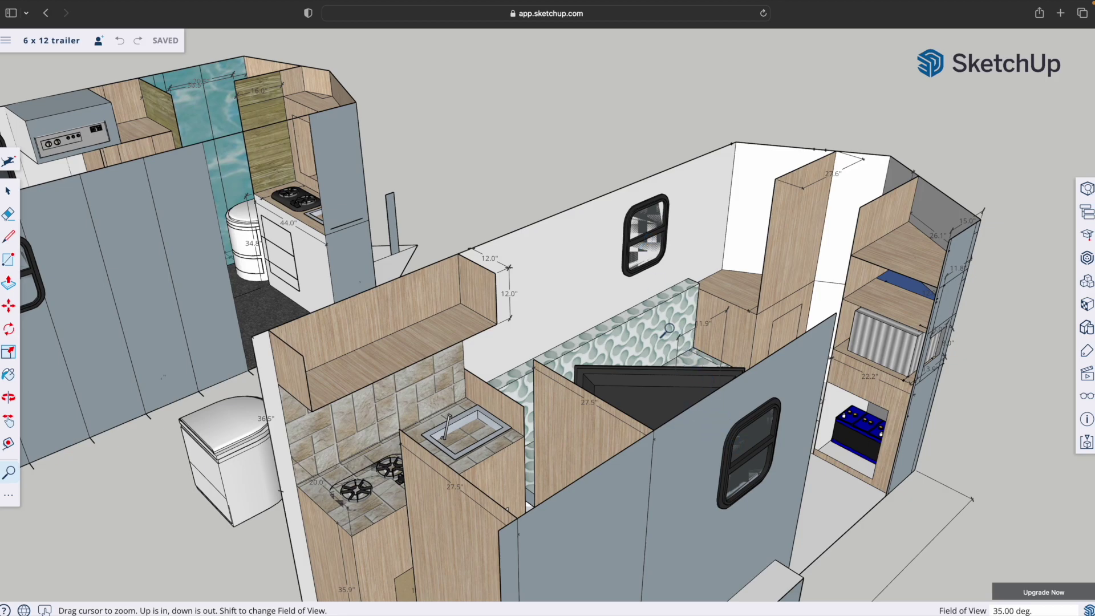
{"action": "scroll", "coordinate": [668, 330], "scroll_direction": "up", "scroll_amount": 3}
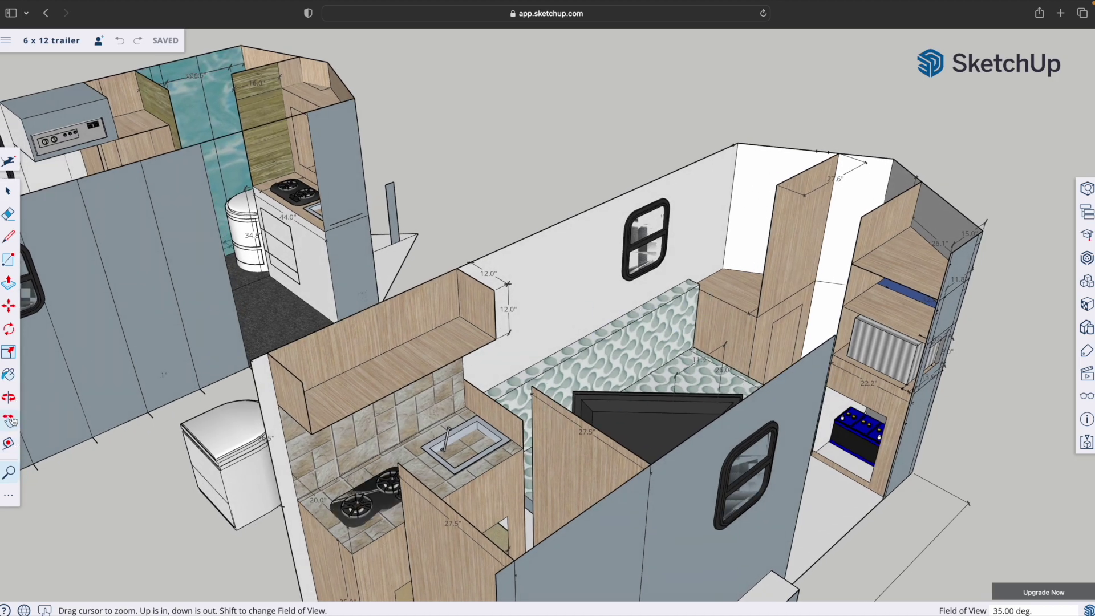
{"action": "left_click", "coordinate": [10, 421]}
{"action": "left_click_drag", "start_coordinate": [620, 446], "coordinate": [368, 416]}
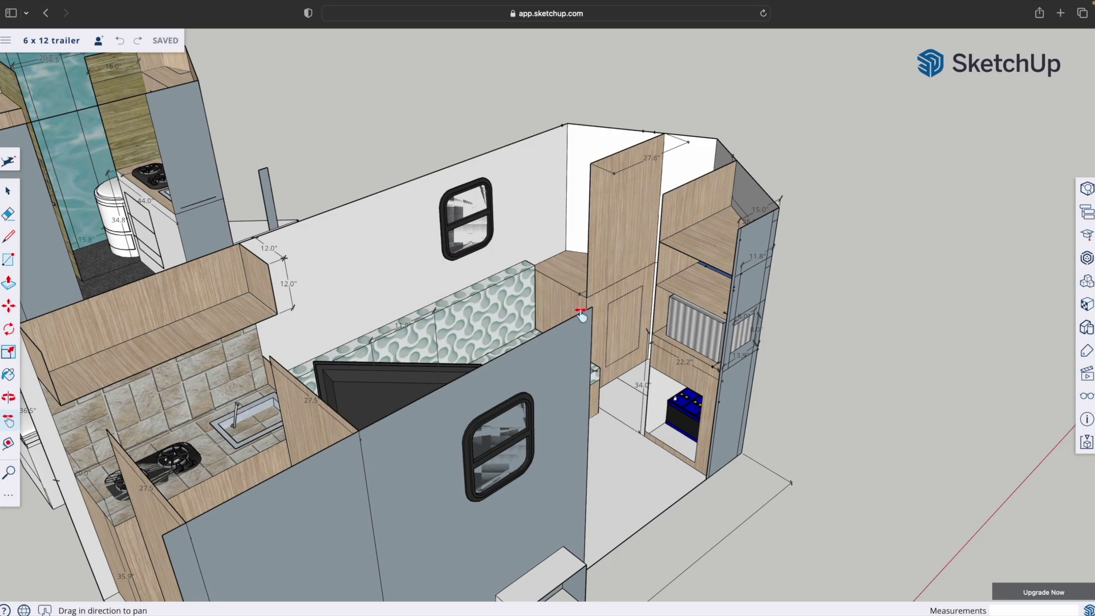
{"action": "middle_click_drag", "start_coordinate": [581, 316], "coordinate": [559, 315]}
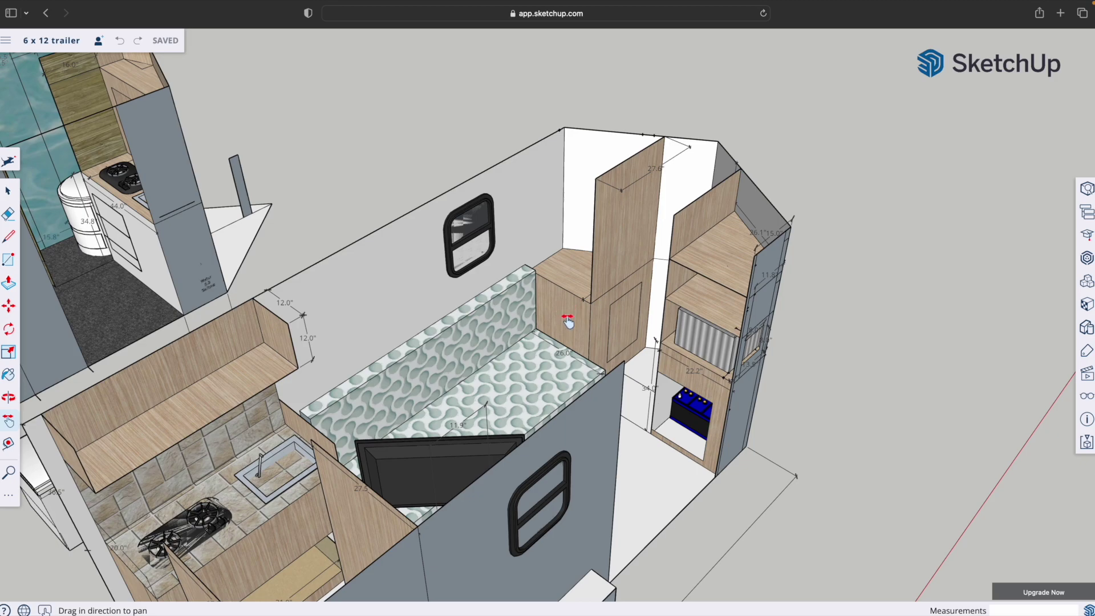
{"action": "middle_click_drag", "start_coordinate": [568, 321], "coordinate": [461, 343]}
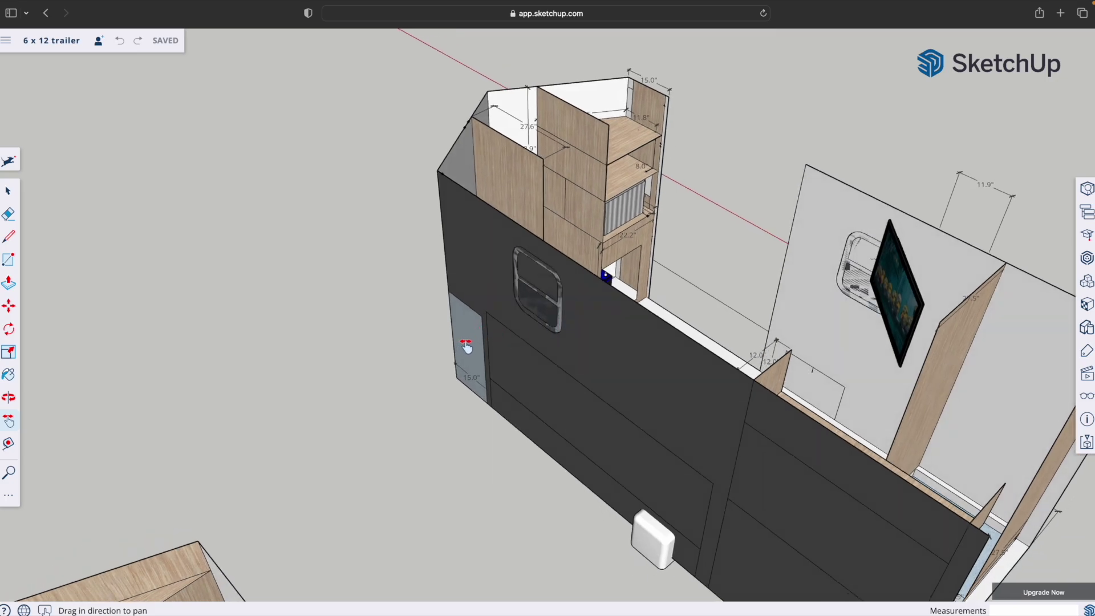
{"action": "middle_click_drag", "start_coordinate": [466, 346], "coordinate": [466, 346]}
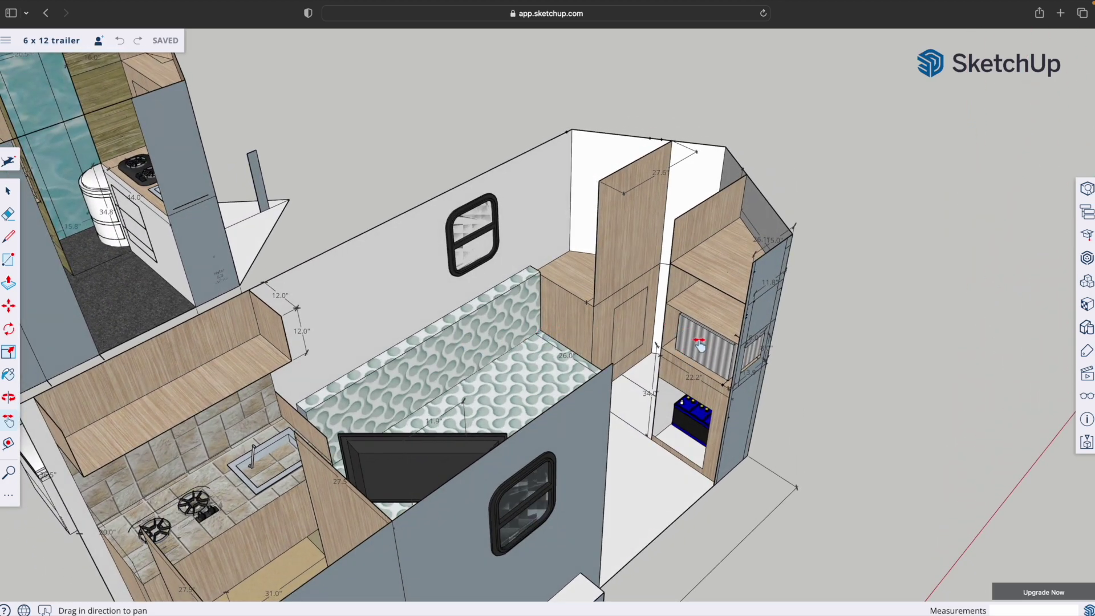
{"action": "middle_click_drag", "start_coordinate": [700, 344], "coordinate": [700, 344]}
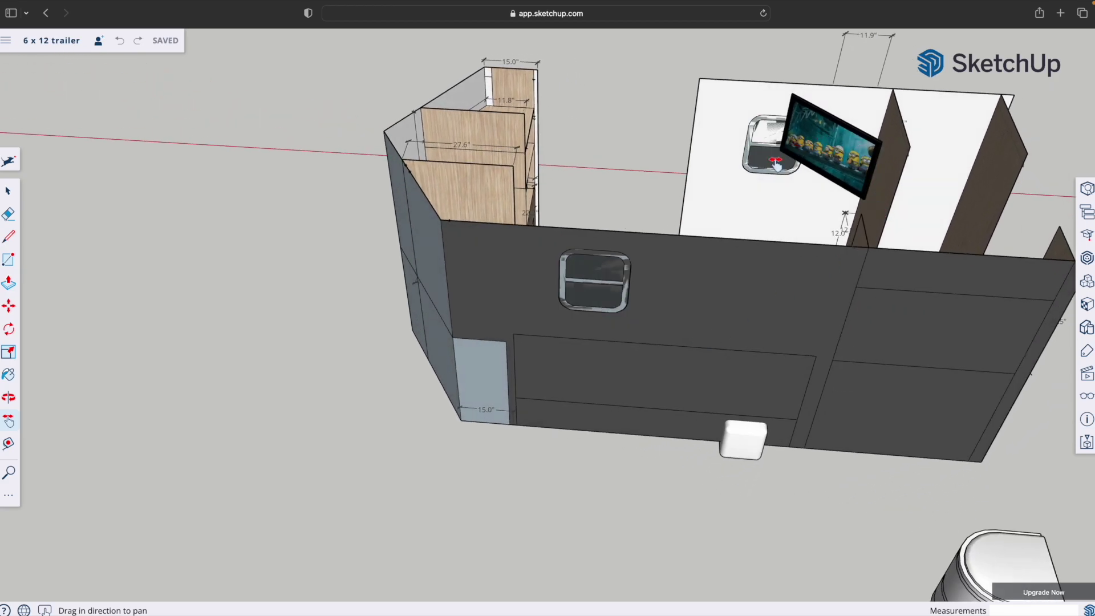
{"action": "left_click_drag", "start_coordinate": [775, 162], "coordinate": [466, 344]}
{"action": "middle_click_drag", "start_coordinate": [467, 344], "coordinate": [469, 343]}
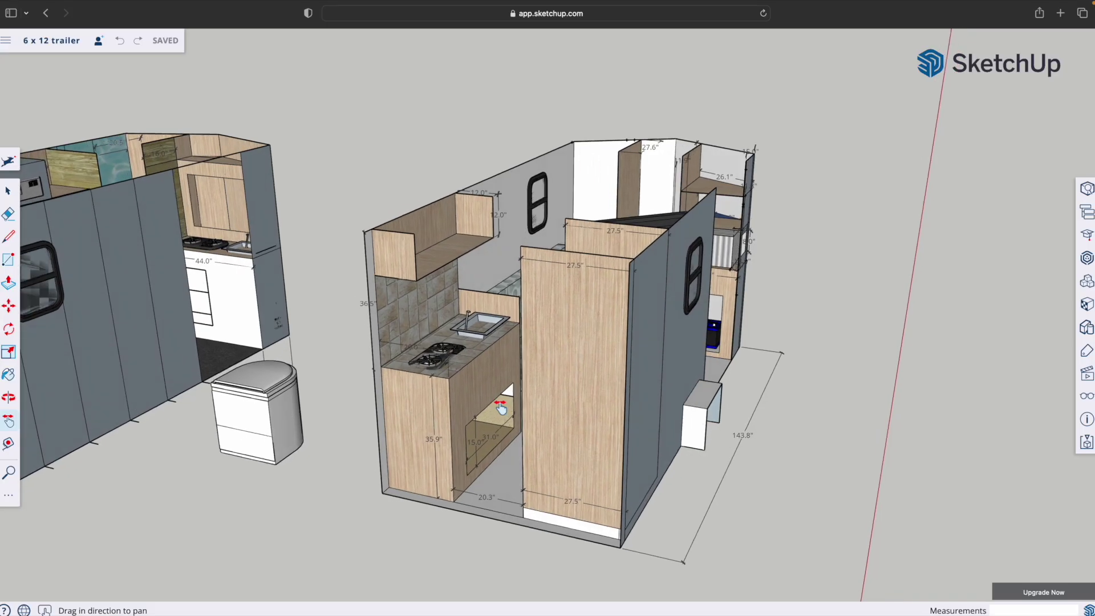
Step: Review the whole couch trailer from its kitchen end, entrance side and angled front, down to ground level beside the other trailer
{"action": "scroll", "coordinate": [500, 406], "scroll_direction": "up", "scroll_amount": 5}
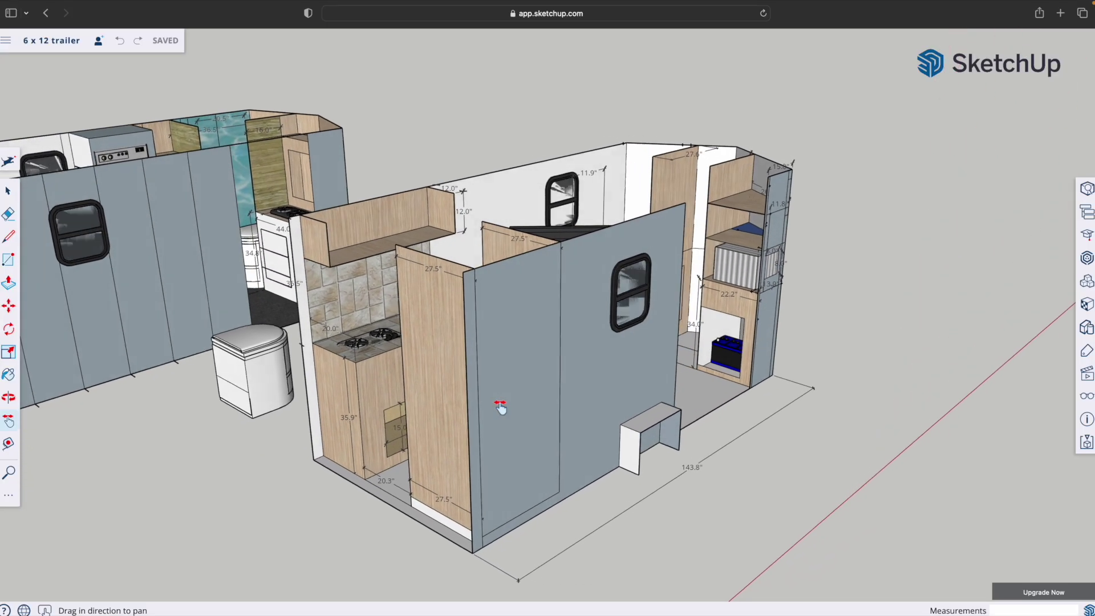
{"action": "scroll", "coordinate": [500, 406], "scroll_direction": "up", "scroll_amount": 3}
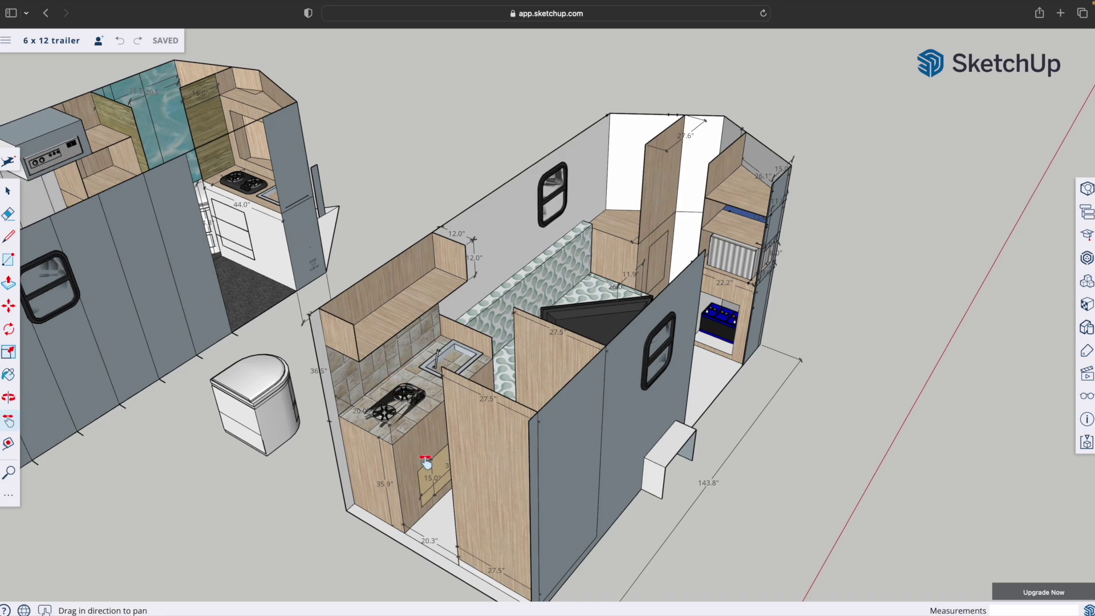
{"action": "middle_click_drag", "start_coordinate": [402, 446], "coordinate": [463, 454]}
{"action": "scroll", "coordinate": [483, 419], "scroll_direction": "right", "scroll_amount": 8}
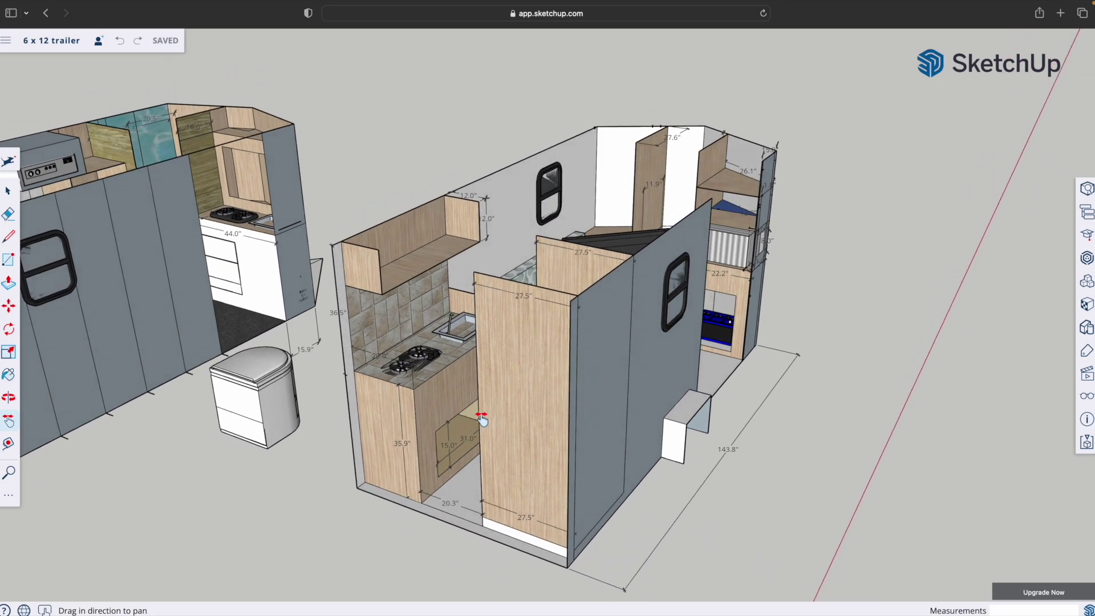
{"action": "scroll", "coordinate": [482, 418], "scroll_direction": "right", "scroll_amount": 8}
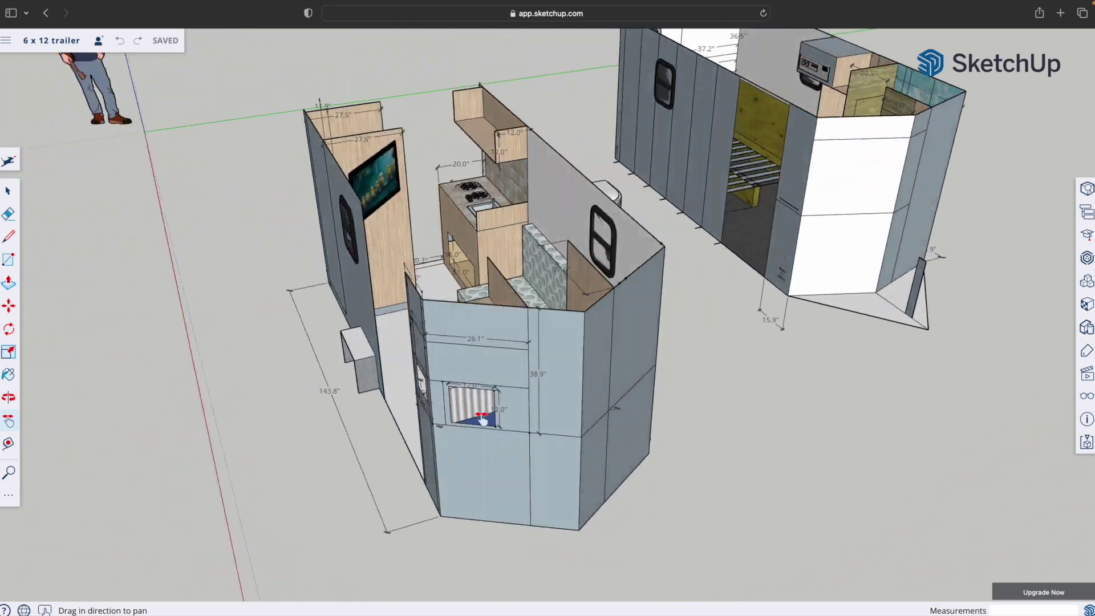
{"action": "scroll", "coordinate": [482, 418], "scroll_direction": "down", "scroll_amount": 5}
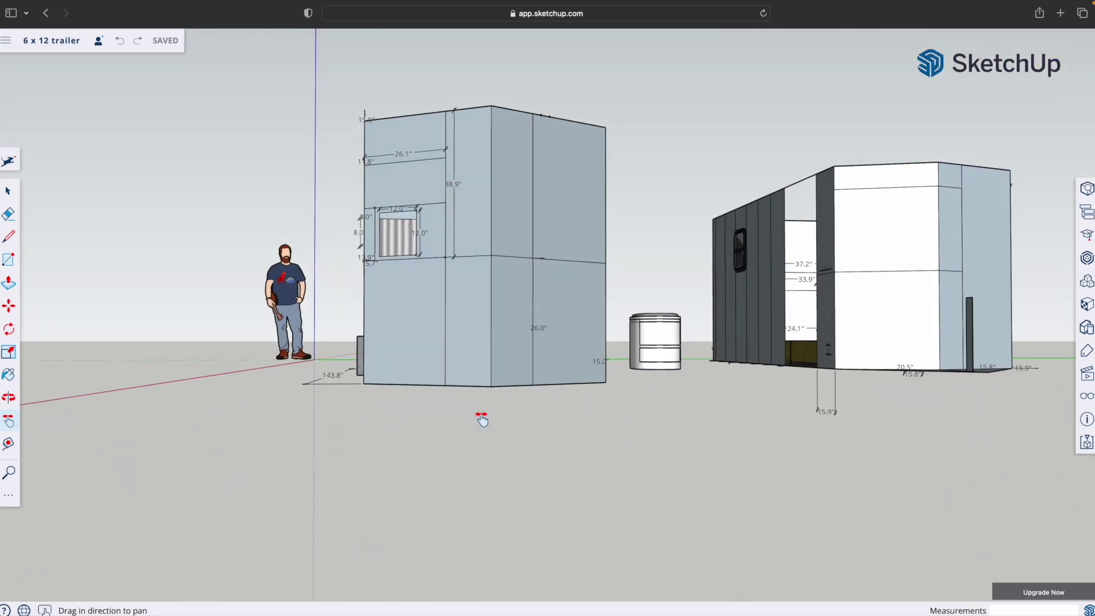